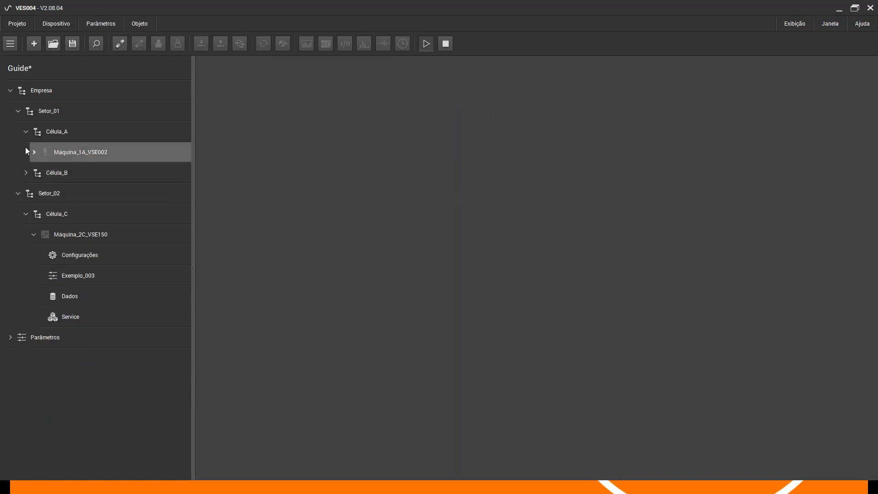
Collapse the Célula_A, Célula_C, Setor_01 and Setor_02 branches of the project tree.
{"action": "left_click", "coordinate": [34, 151]}
{"action": "left_click", "coordinate": [33, 148]}
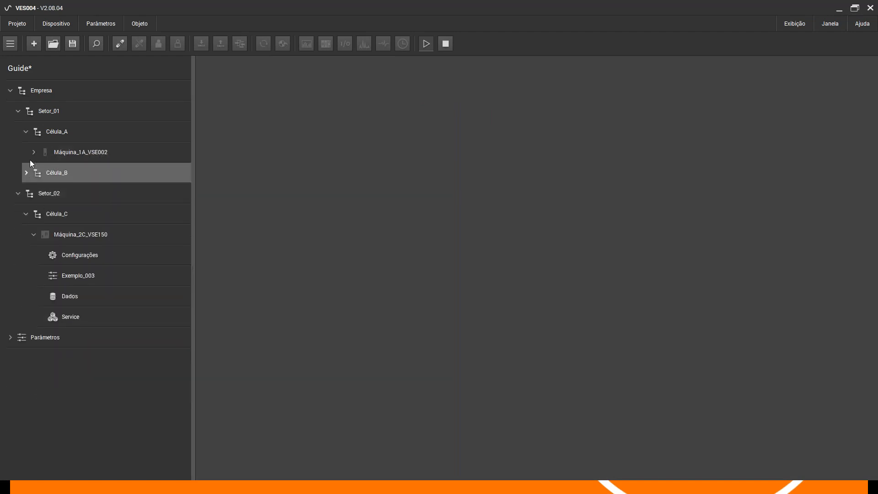
{"action": "left_click", "coordinate": [25, 215]}
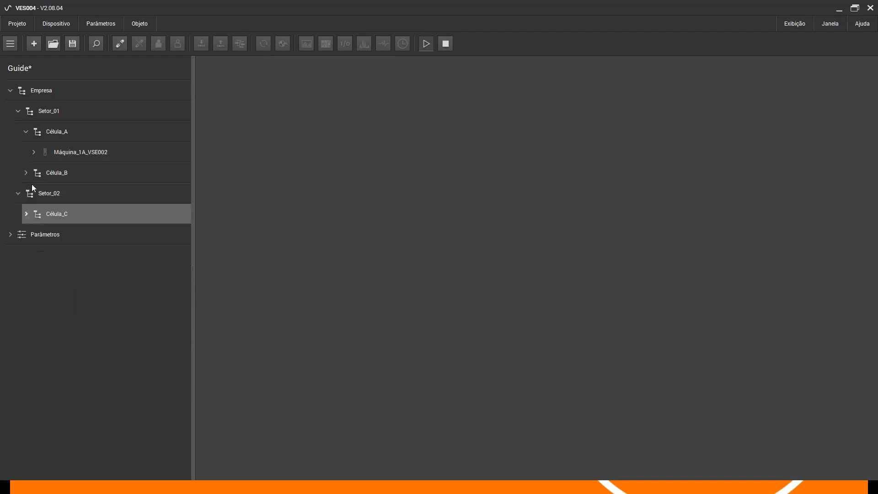
{"action": "left_click", "coordinate": [25, 132]}
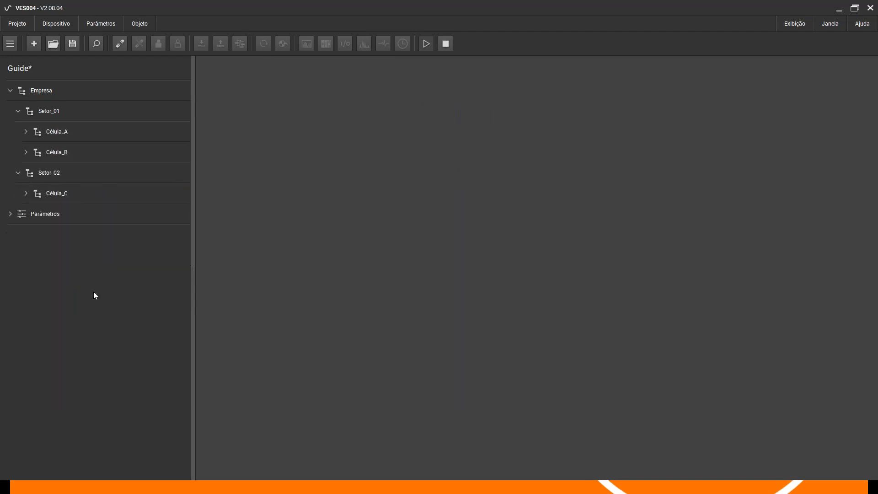
{"action": "left_click", "coordinate": [18, 173]}
{"action": "left_click", "coordinate": [18, 112]}
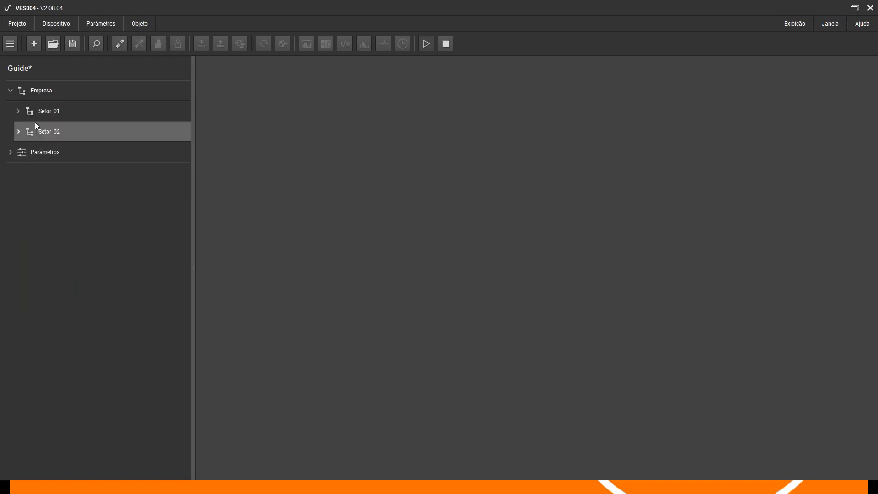
Add a new group under Empresa and rename it Setor_03.
{"action": "left_click", "coordinate": [46, 95]}
{"action": "right_click", "coordinate": [46, 94]}
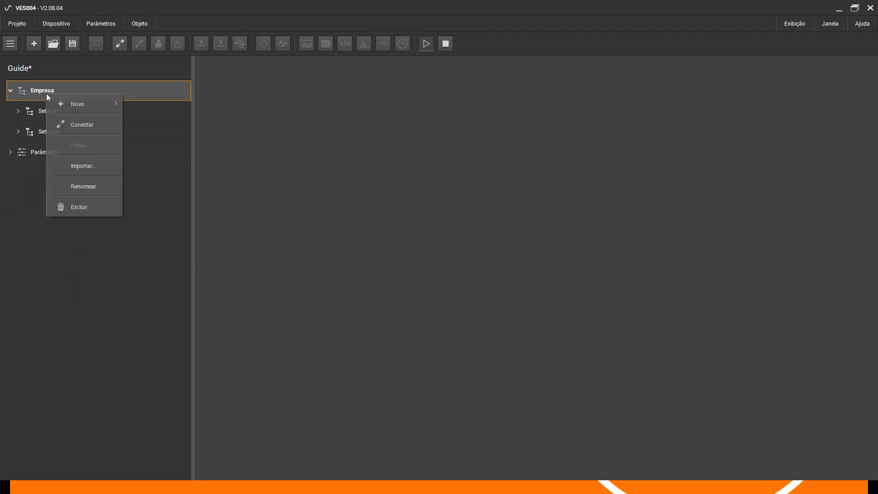
{"action": "mouse_move", "coordinate": [115, 106]}
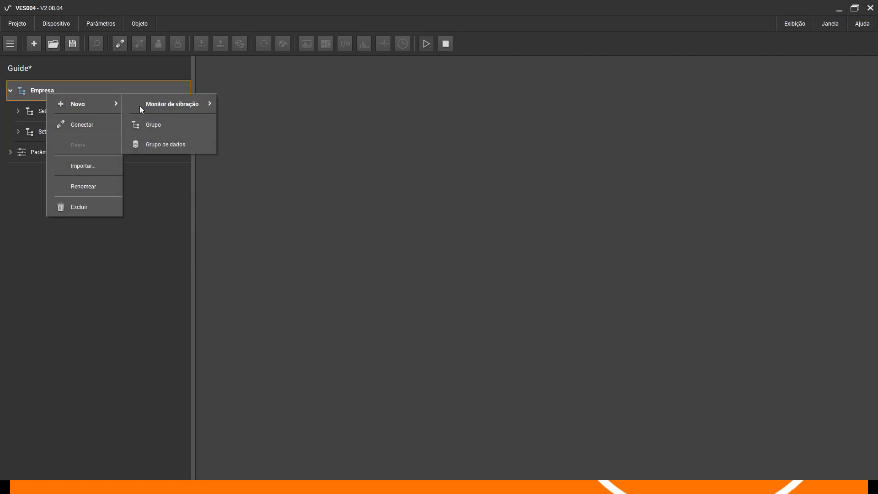
{"action": "left_click", "coordinate": [147, 127]}
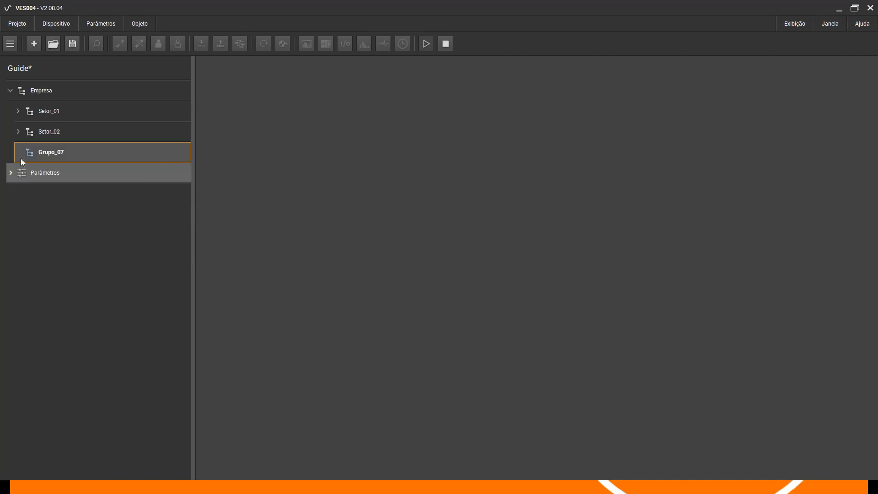
{"action": "left_click", "coordinate": [38, 150]}
{"action": "right_click", "coordinate": [39, 153]}
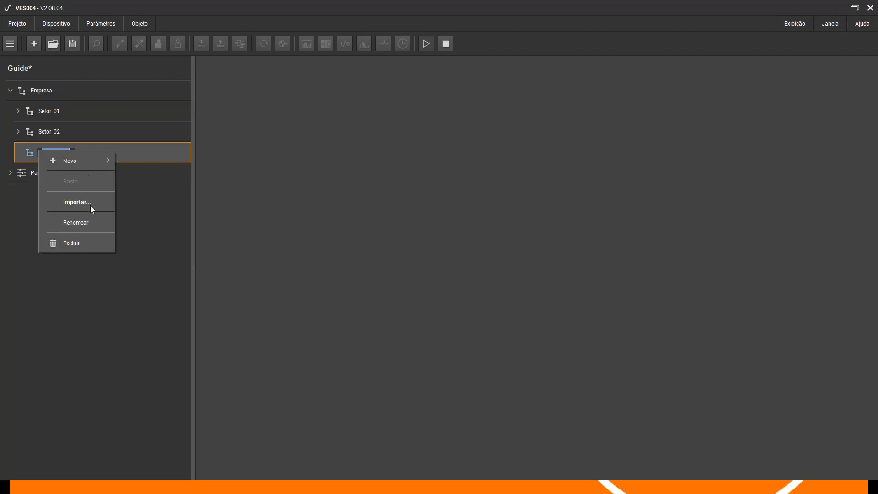
{"action": "left_click", "coordinate": [77, 222]}
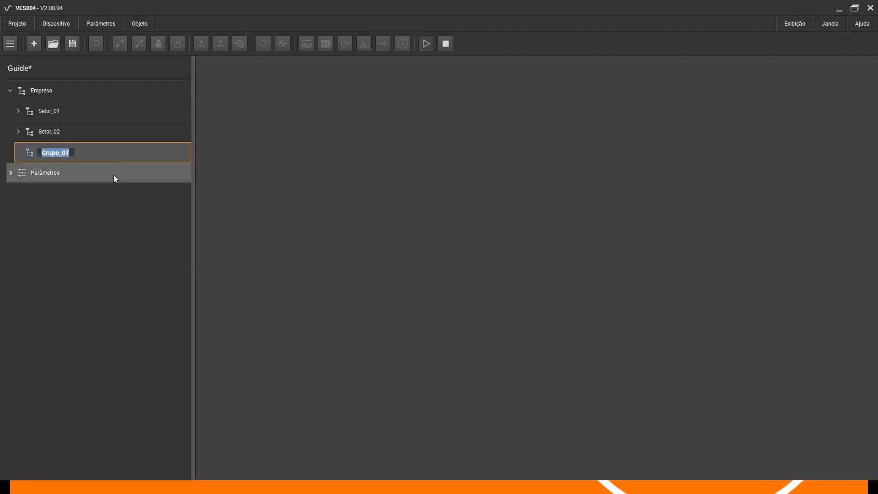
{"action": "type", "text": "Setor_03"}
{"action": "key", "text": "Return"}
Add a new group inside Setor_03 and rename it Célula_D.
{"action": "right_click", "coordinate": [54, 150]}
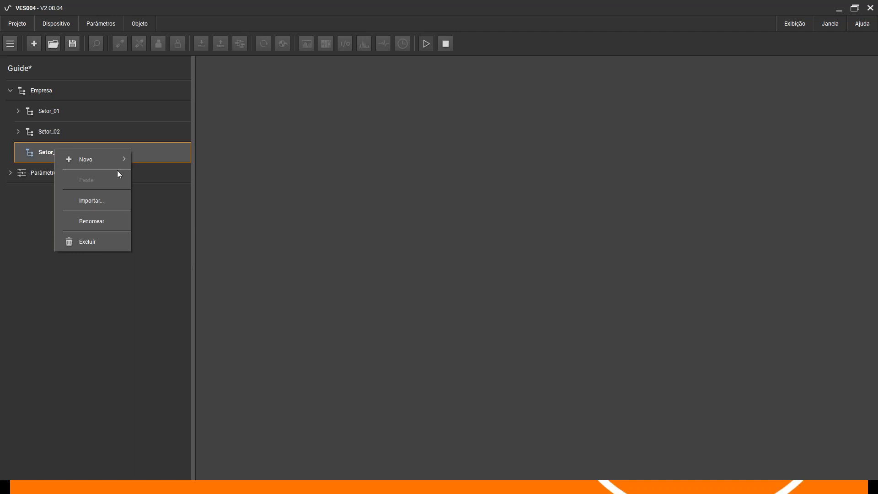
{"action": "mouse_move", "coordinate": [107, 162]}
{"action": "left_click", "coordinate": [175, 177]}
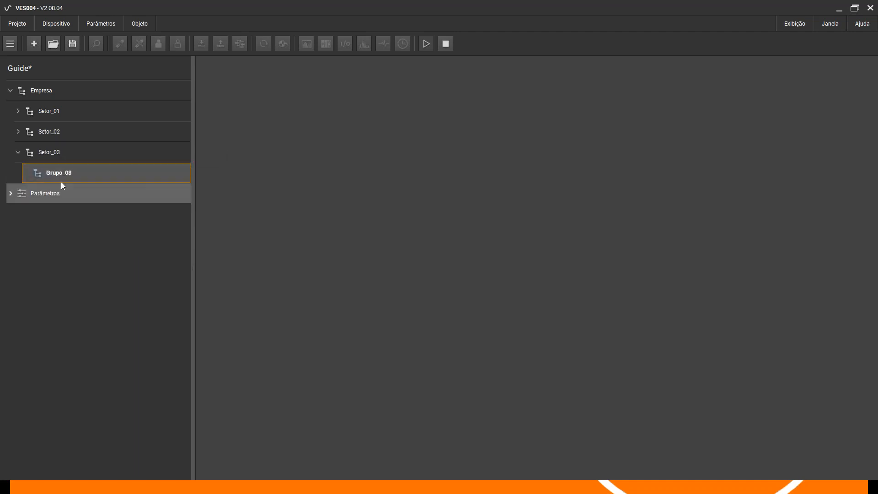
{"action": "left_click", "coordinate": [16, 135]}
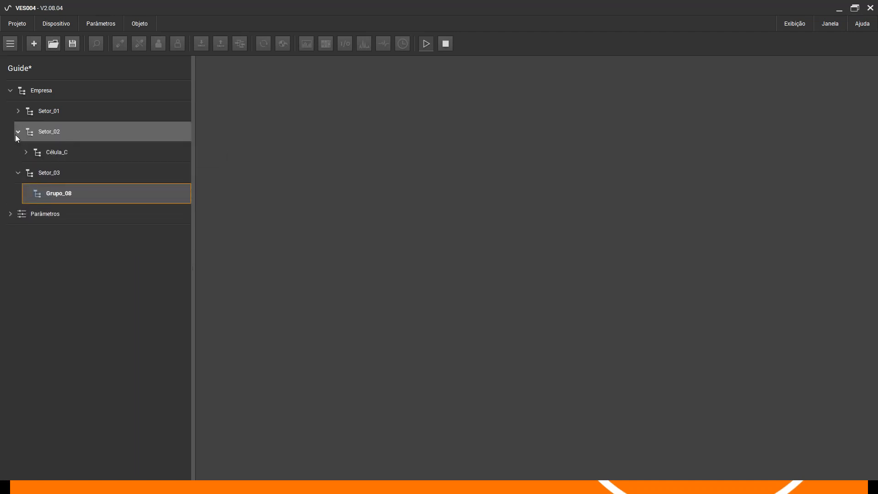
{"action": "right_click", "coordinate": [40, 191]}
{"action": "left_click", "coordinate": [82, 265]}
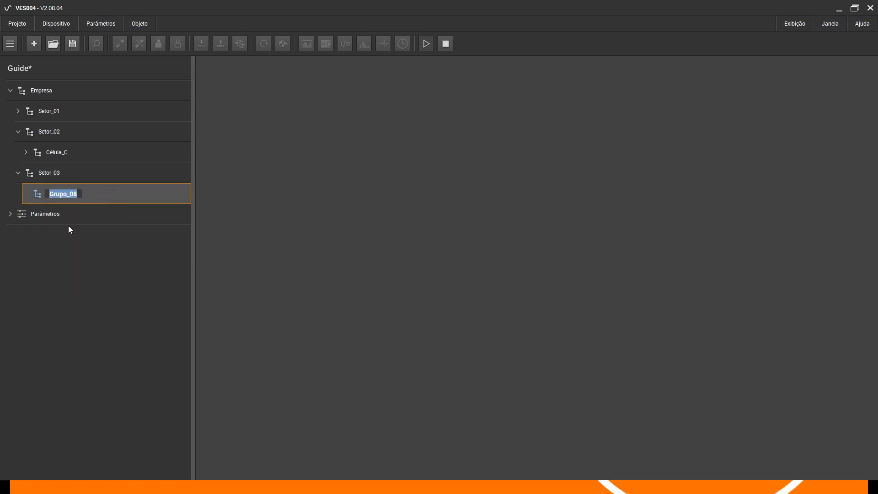
{"action": "type", "text": "Célula_D"}
{"action": "key", "text": "Return"}
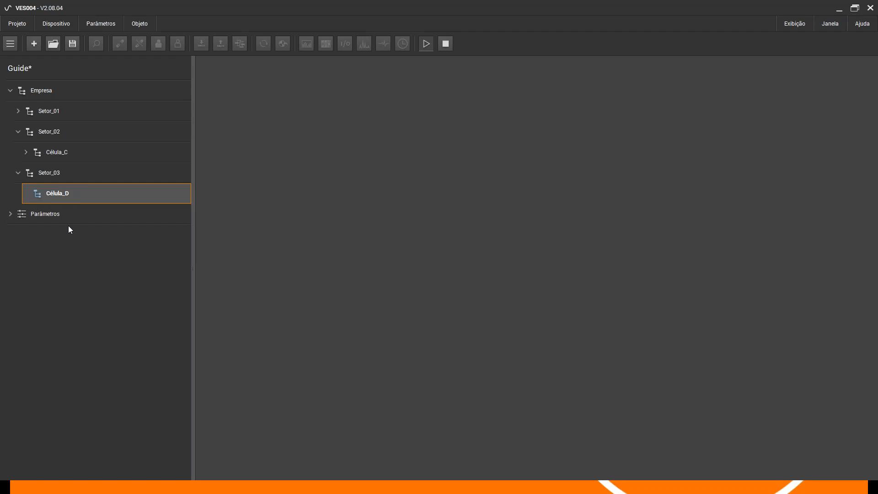
Add a new VSE002 vibration monitor to the Célula_D group.
{"action": "right_click", "coordinate": [54, 194]}
{"action": "mouse_move", "coordinate": [90, 202]}
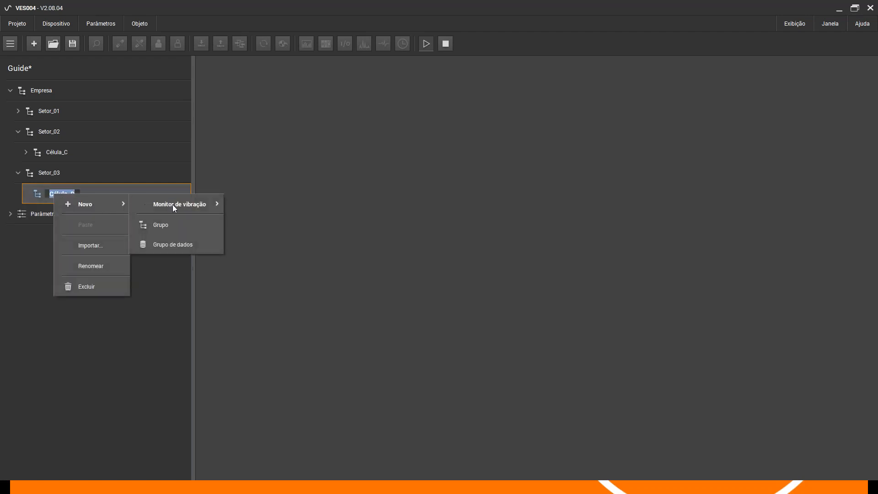
{"action": "mouse_move", "coordinate": [174, 207]}
{"action": "left_click", "coordinate": [301, 205]}
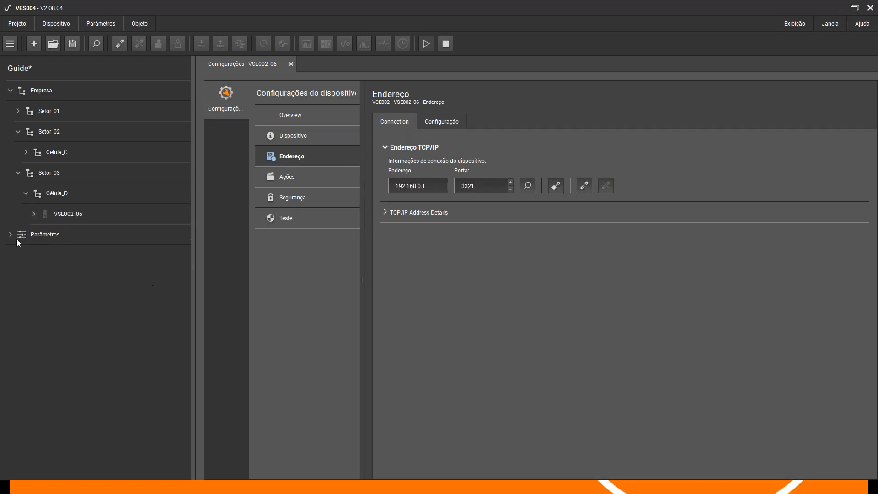
Expand the new VSE002 device under Célula_D and open its parameter set for editing.
{"action": "left_click", "coordinate": [39, 217]}
{"action": "double_click", "coordinate": [38, 222]}
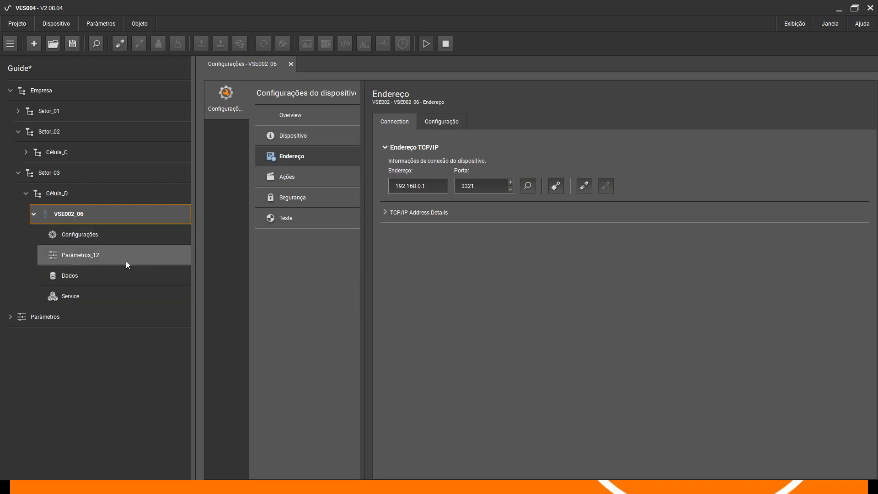
{"action": "left_click", "coordinate": [79, 257]}
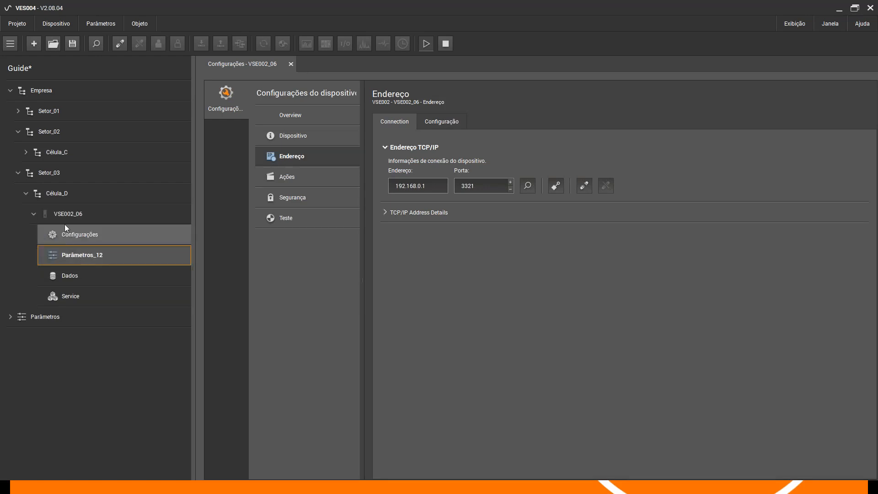
{"action": "double_click", "coordinate": [72, 262]}
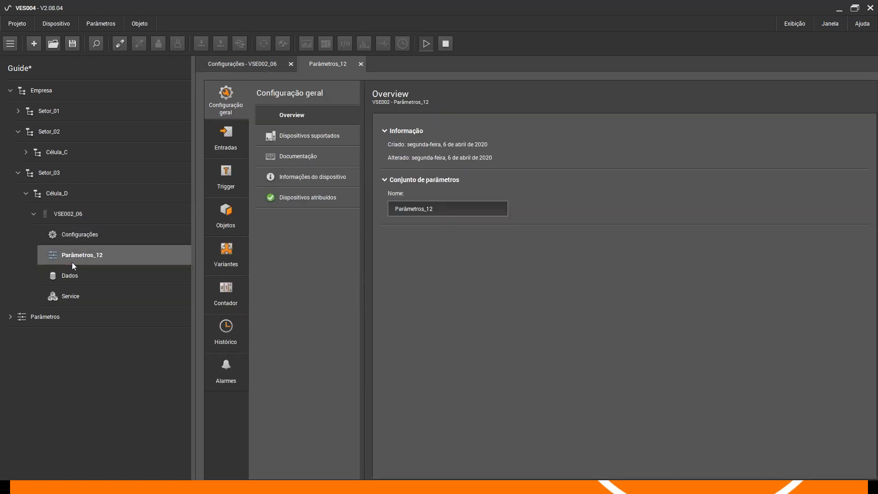
Activate the dynamic (AC) inputs Sensor 1, Sensor 2, Sensor 3 and Sensor 4 in the parameter set.
{"action": "left_click", "coordinate": [235, 148]}
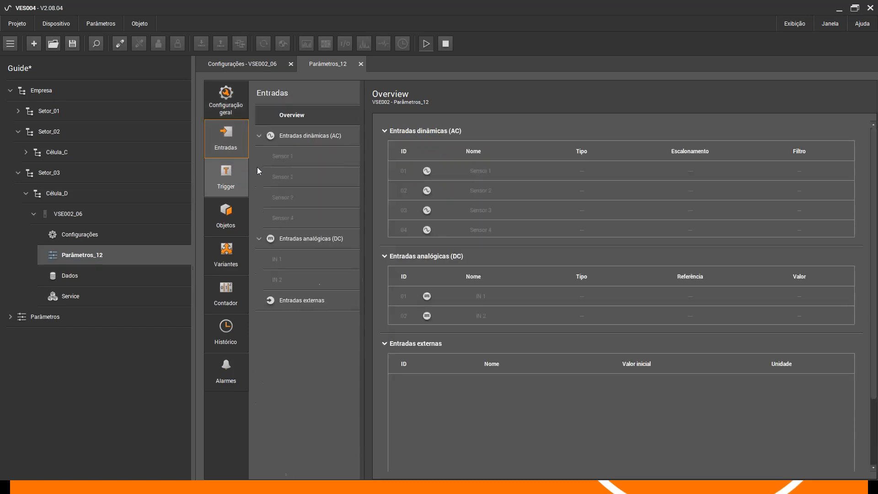
{"action": "right_click", "coordinate": [335, 155]}
{"action": "left_click", "coordinate": [371, 138]}
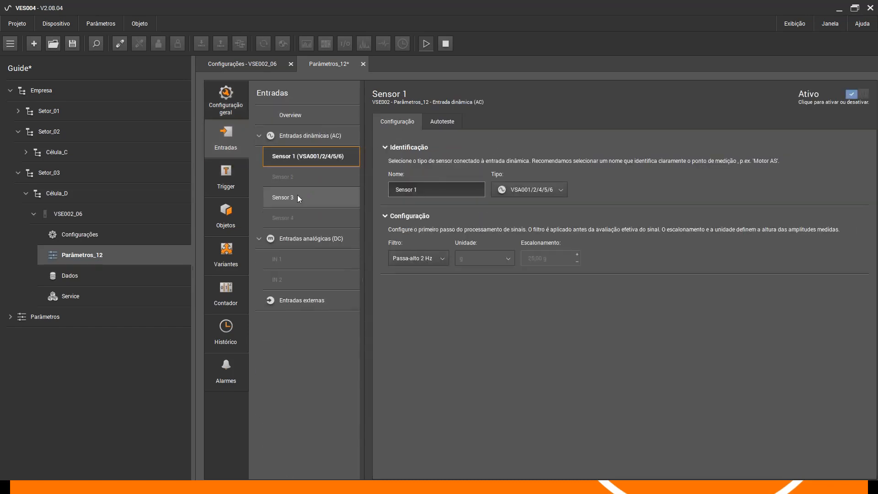
{"action": "right_click", "coordinate": [359, 178]}
{"action": "left_click", "coordinate": [355, 172]}
{"action": "right_click", "coordinate": [334, 195]}
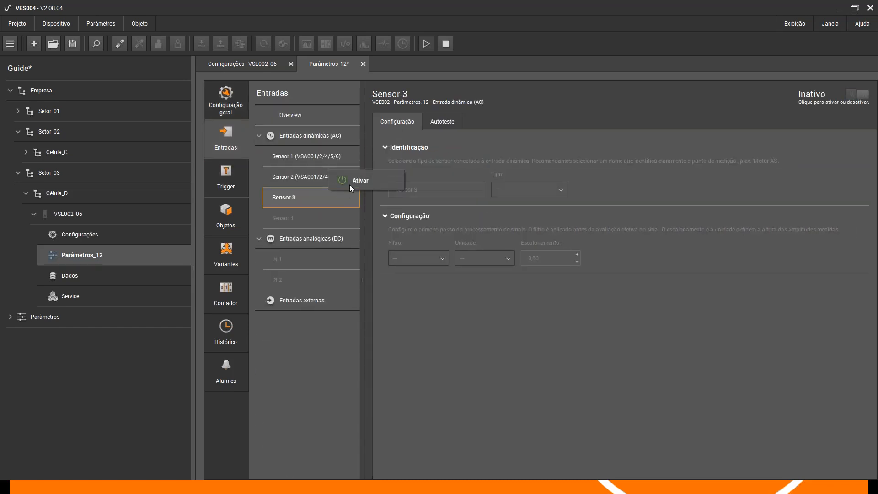
{"action": "left_click", "coordinate": [349, 184]}
{"action": "right_click", "coordinate": [317, 215]}
{"action": "left_click", "coordinate": [345, 204]}
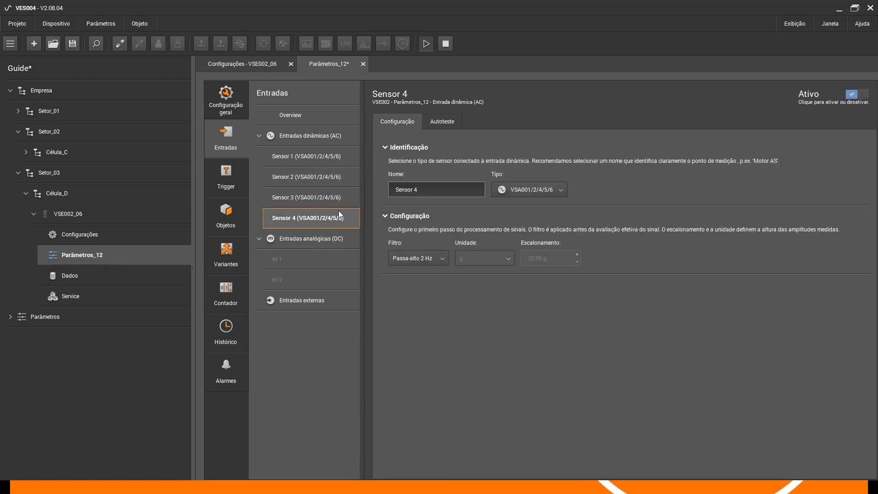
Review Sensor 1's self-test settings and open the parameter set's trigger overview.
{"action": "left_click", "coordinate": [308, 164]}
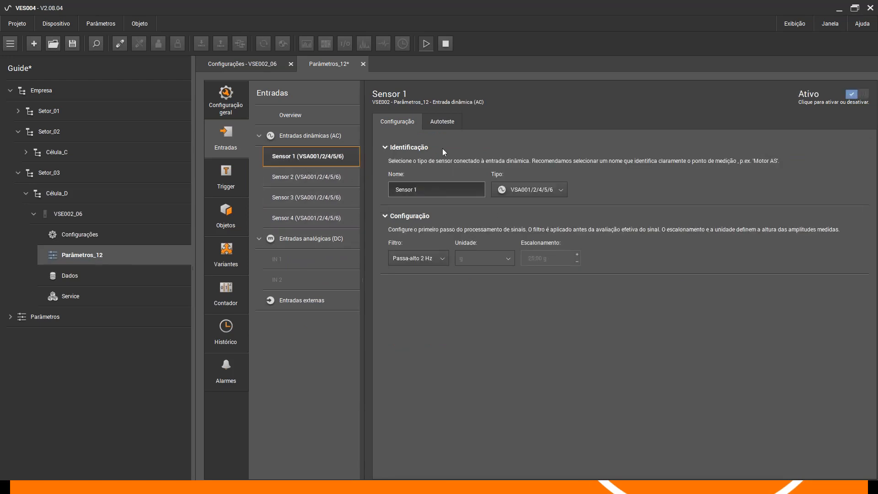
{"action": "left_click", "coordinate": [440, 122]}
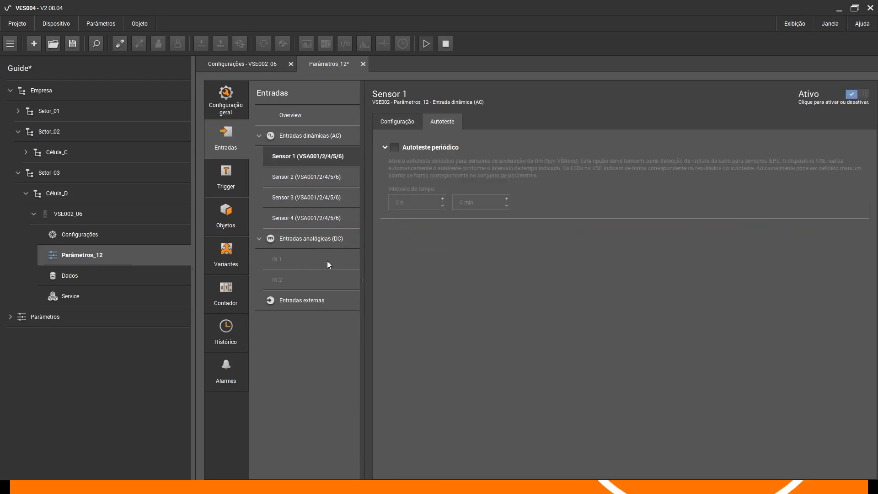
{"action": "left_click", "coordinate": [227, 177]}
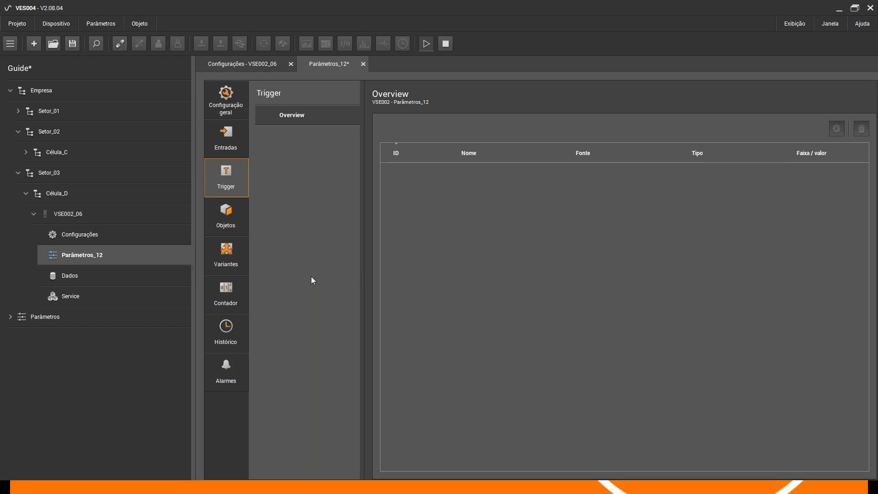
Set the application scaling to Bigger in the program's general settings.
{"action": "left_click", "coordinate": [804, 23]}
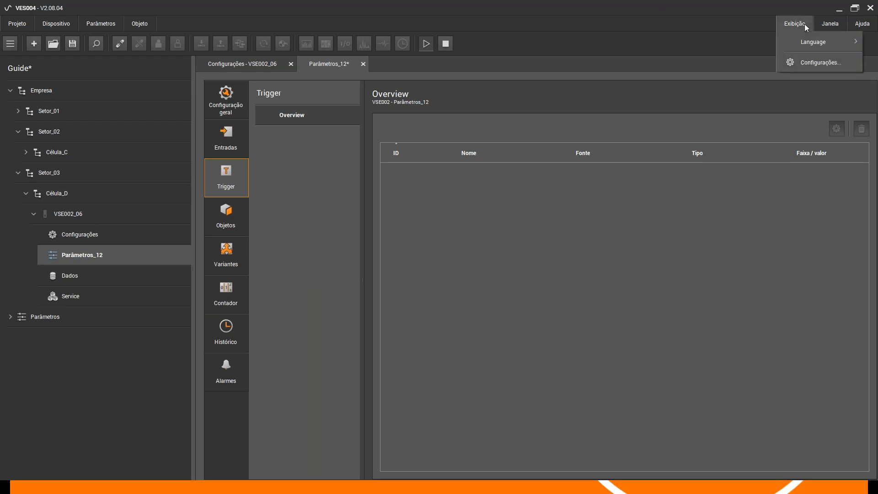
{"action": "left_click", "coordinate": [816, 67]}
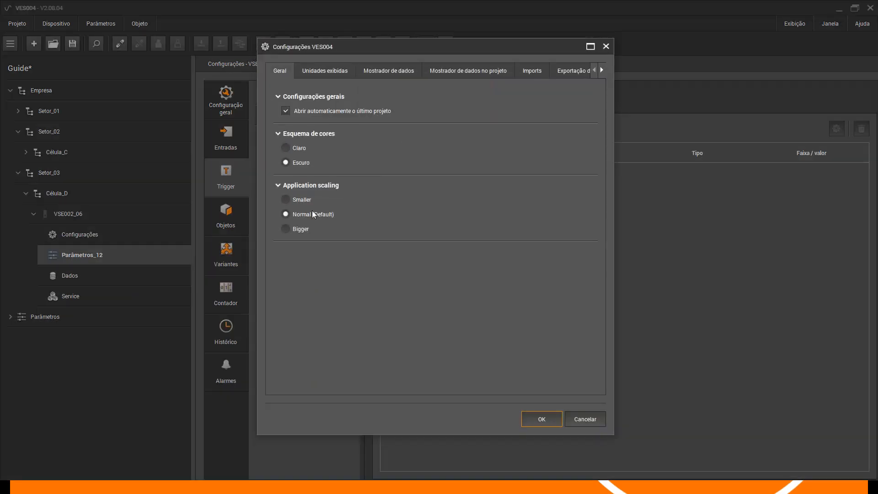
{"action": "left_click", "coordinate": [297, 229]}
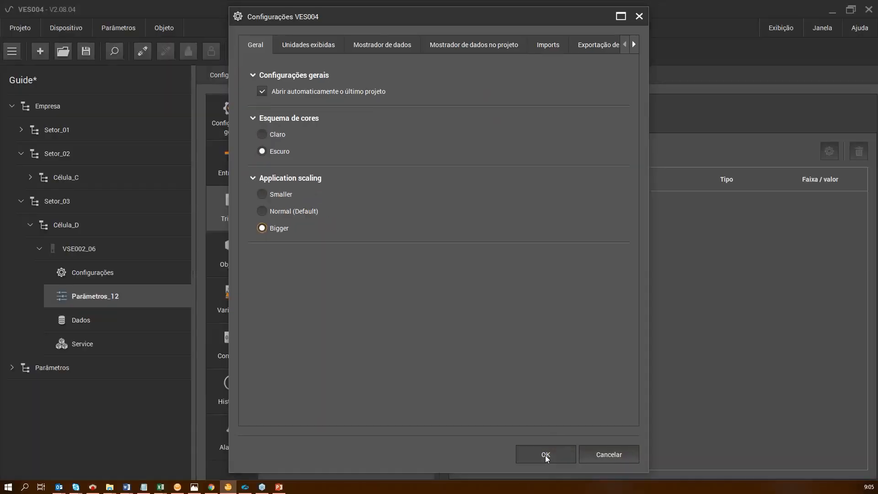
{"action": "left_click", "coordinate": [546, 455]}
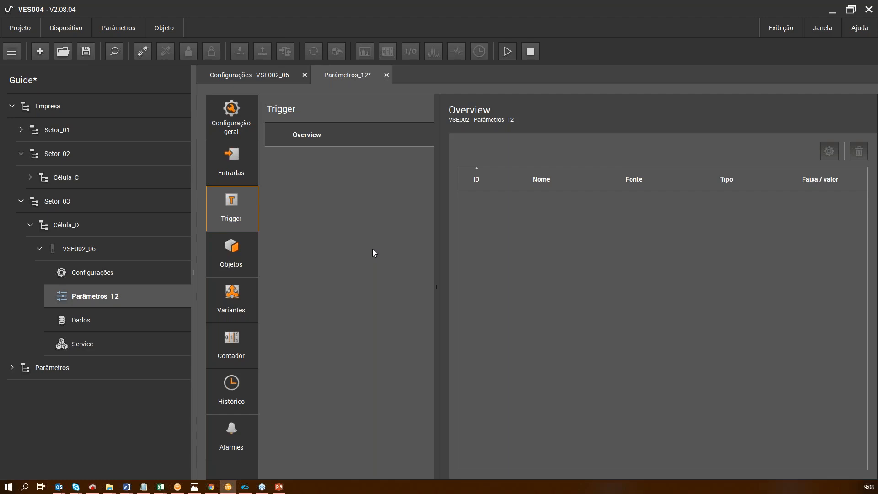
Create a constant rotational speed trigger (Velocidade de rotação constante) and name it RPM_Motor.
{"action": "right_click", "coordinate": [370, 179]}
{"action": "mouse_move", "coordinate": [401, 161]}
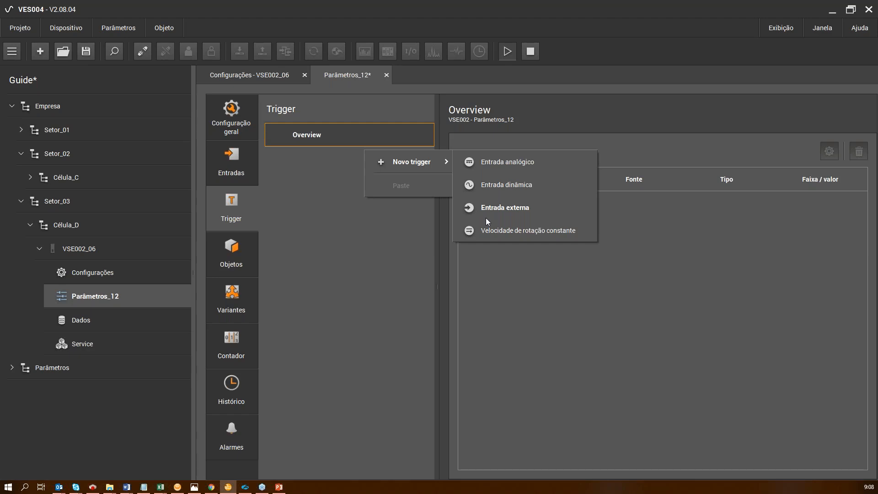
{"action": "left_click", "coordinate": [519, 232]}
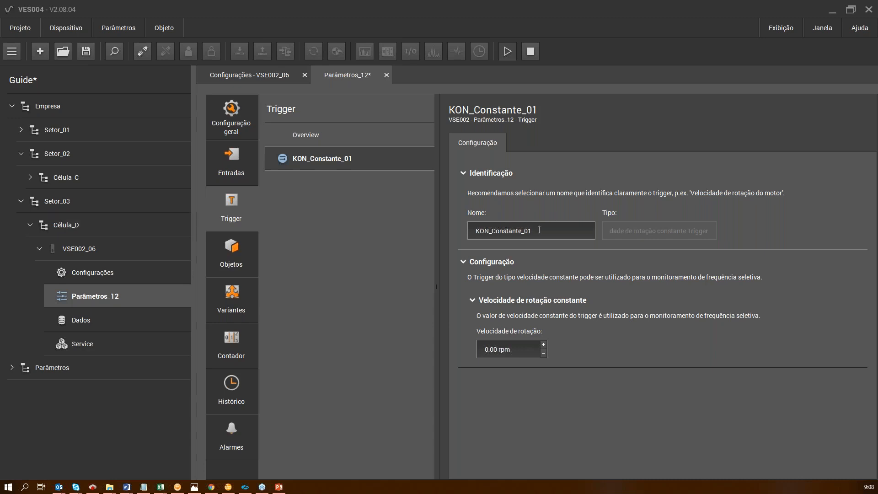
{"action": "left_click_drag", "start_coordinate": [539, 229], "coordinate": [412, 230]}
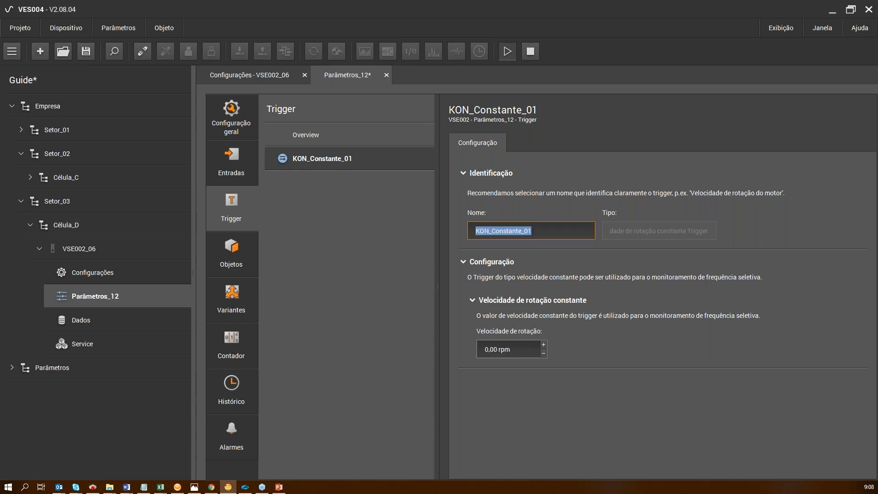
{"action": "type", "text": "RPM_Mo"}
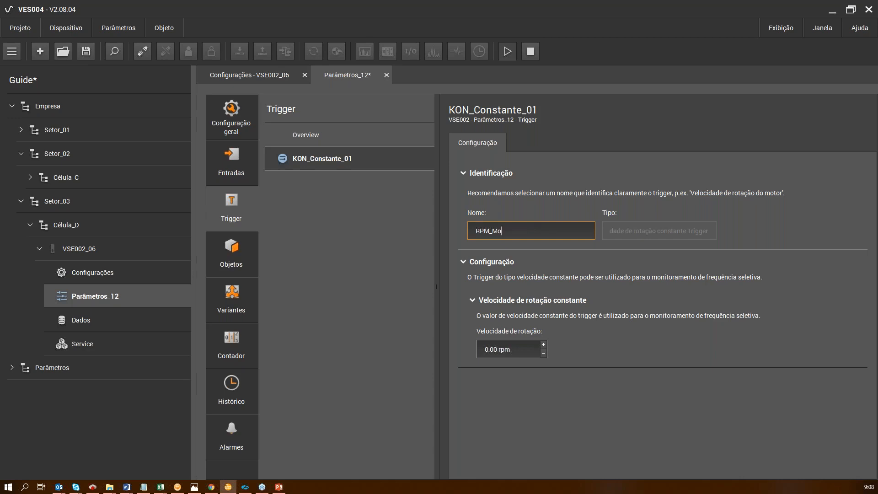
{"action": "type", "text": "tor"}
{"action": "key", "text": "Return"}
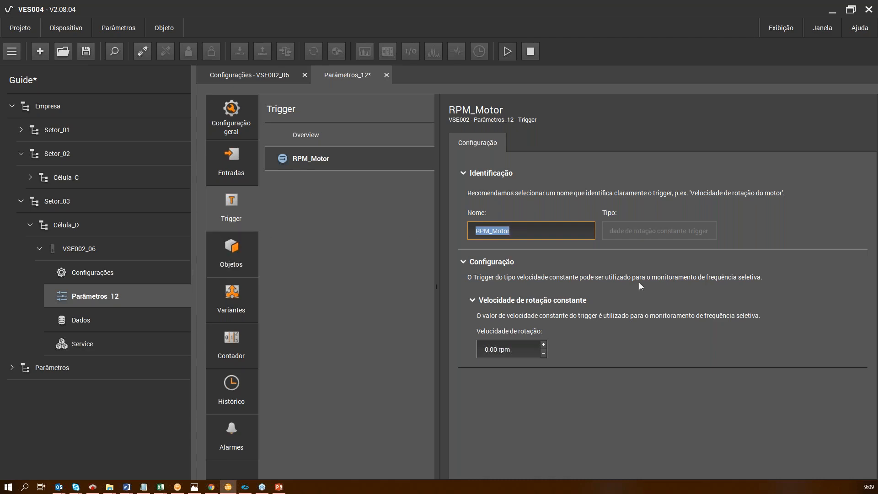
Set the RPM_Motor trigger's constant rotational speed (Velocidade de rotação) to 1750 rpm.
{"action": "left_click", "coordinate": [486, 350]}
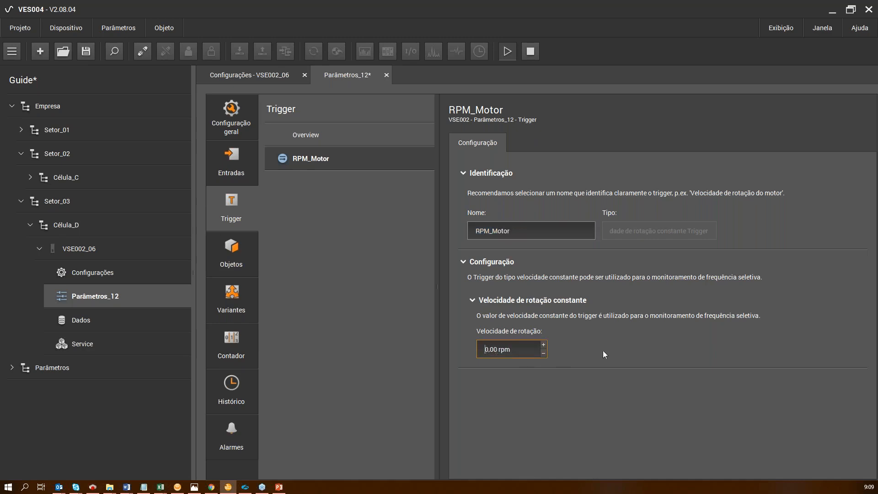
{"action": "type", "text": "1750"}
{"action": "key", "text": "BackSpace"}
{"action": "left_click", "coordinate": [368, 301]}
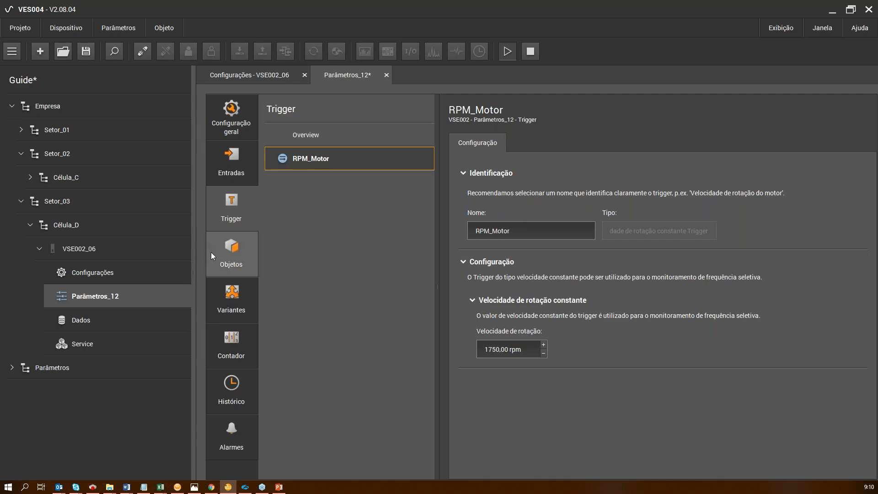
Review the parameter set's objects and their creation options, the sensor inputs and the RPM_Motor trigger.
{"action": "left_click", "coordinate": [240, 252]}
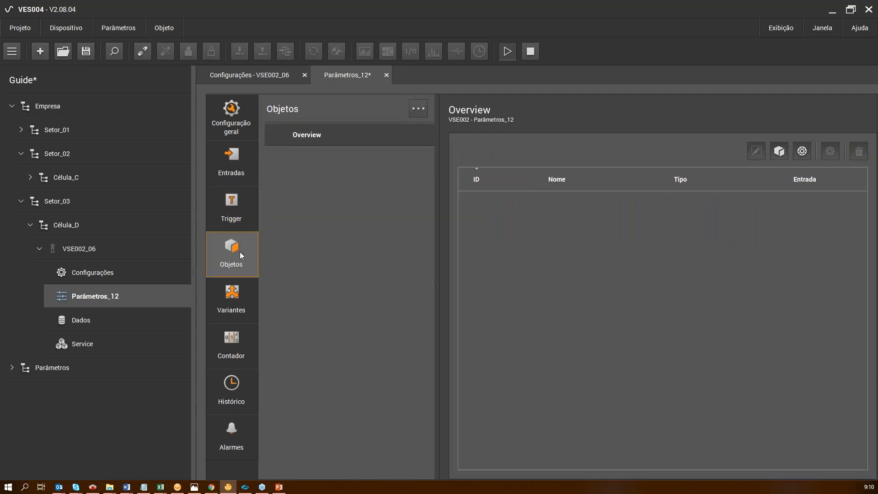
{"action": "right_click", "coordinate": [331, 182]}
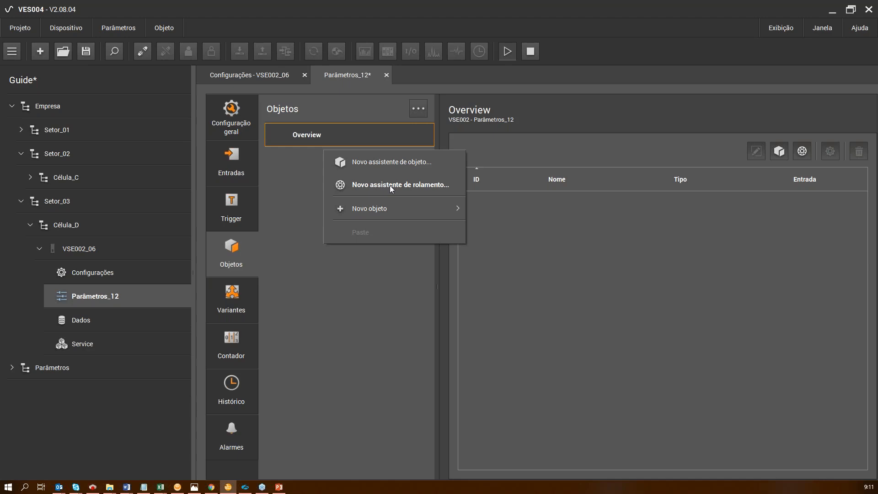
{"action": "left_click", "coordinate": [230, 169]}
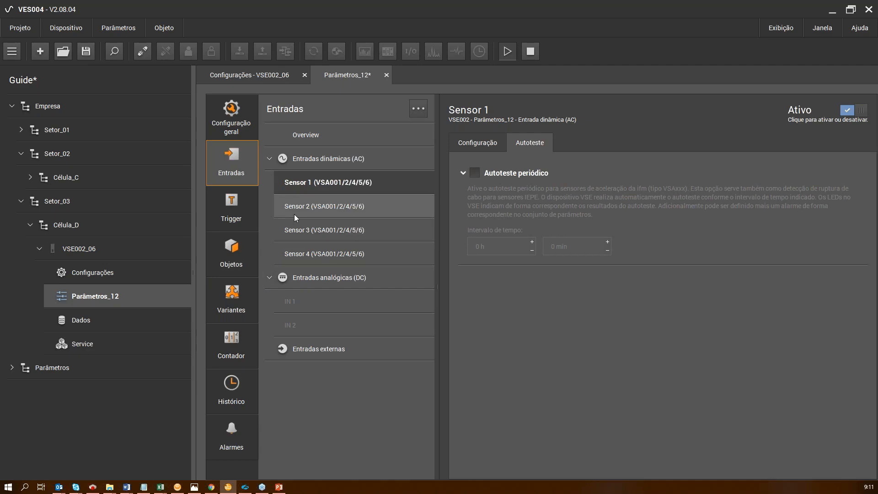
{"action": "left_click", "coordinate": [246, 192]}
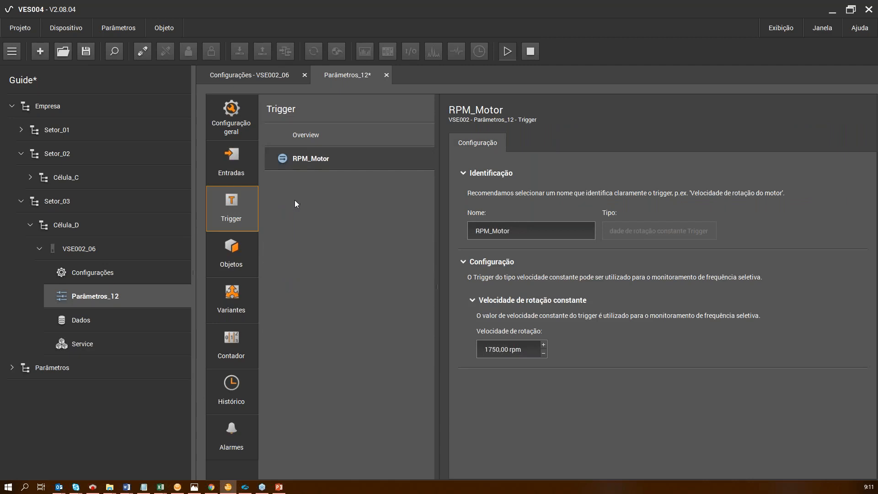
Start a new object assistant for the type v-RMS (faixa de frequência) and select all four dynamic (AC) inputs.
{"action": "left_click", "coordinate": [216, 263]}
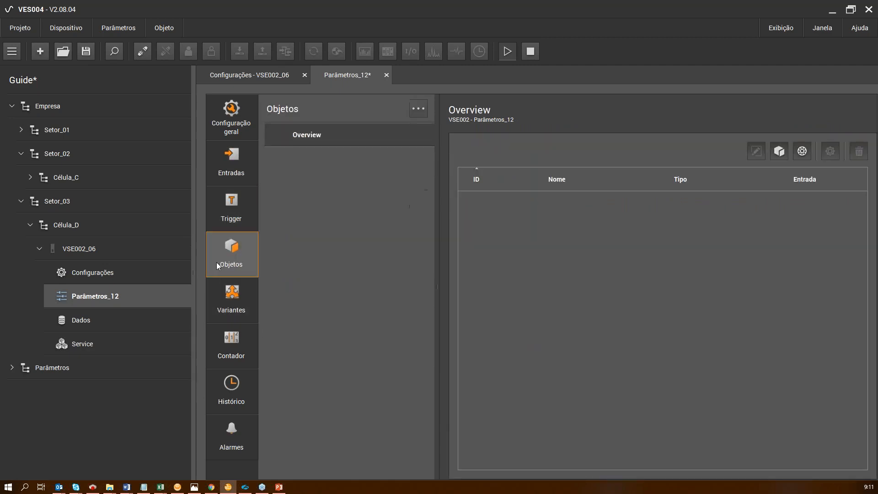
{"action": "right_click", "coordinate": [295, 198]}
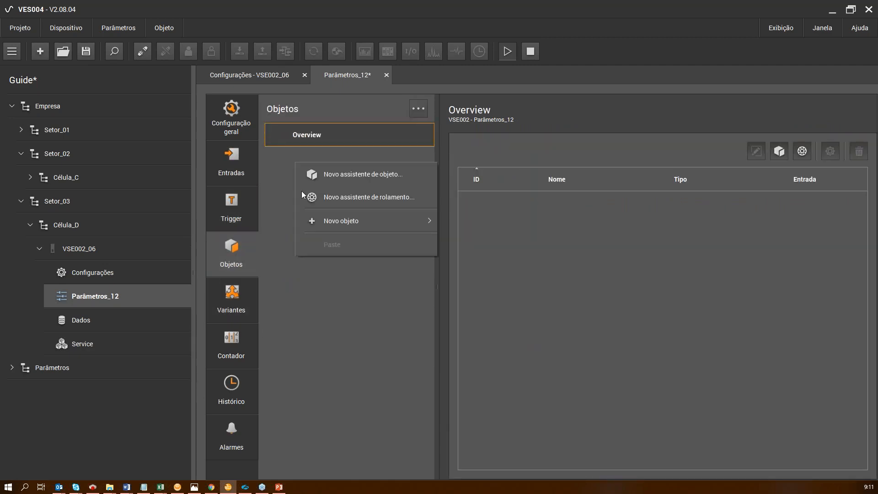
{"action": "left_click", "coordinate": [341, 175]}
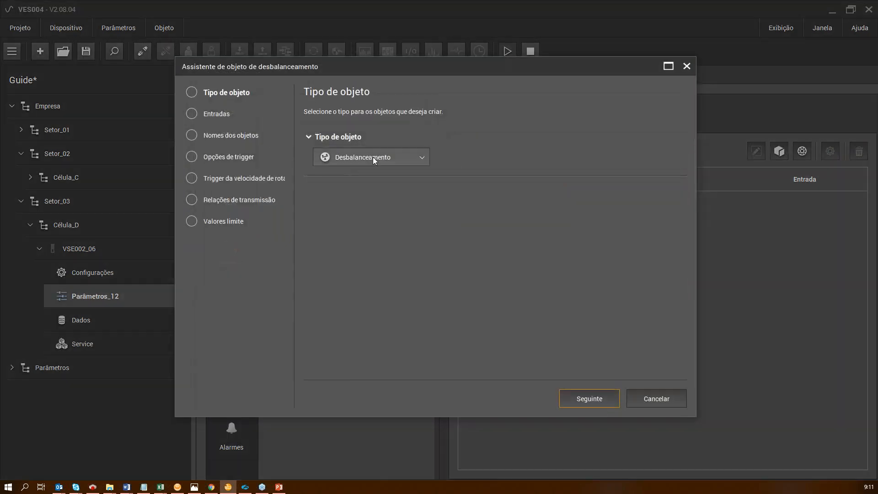
{"action": "left_click", "coordinate": [373, 158]}
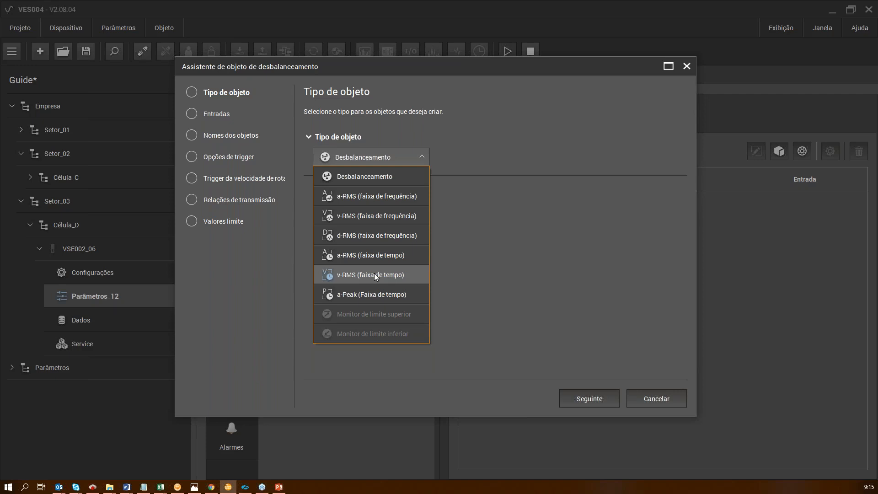
{"action": "left_click", "coordinate": [358, 216]}
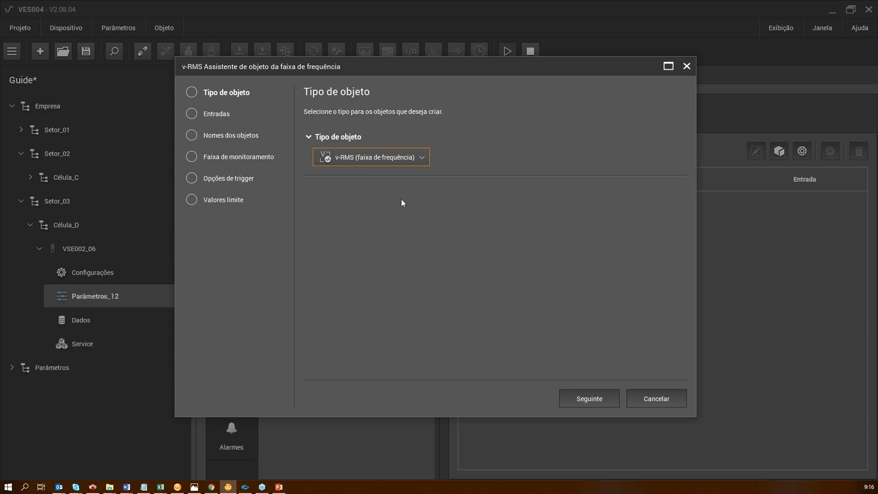
{"action": "left_click", "coordinate": [600, 397]}
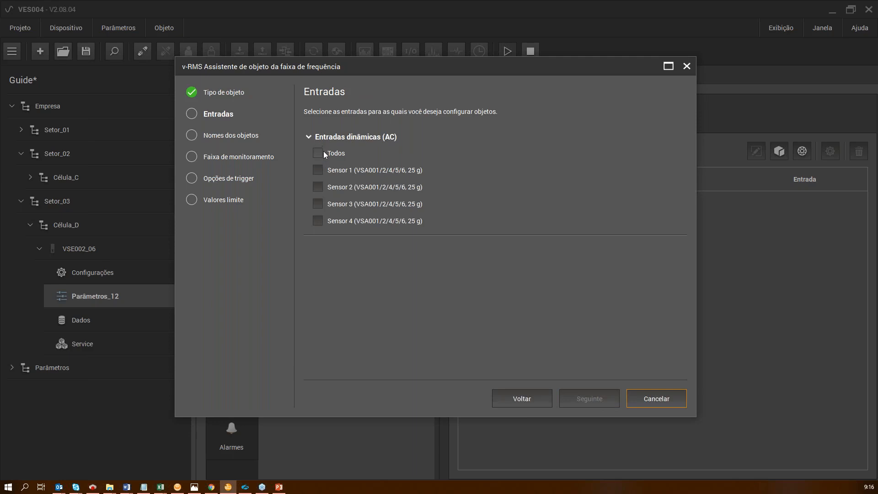
{"action": "left_click", "coordinate": [318, 153]}
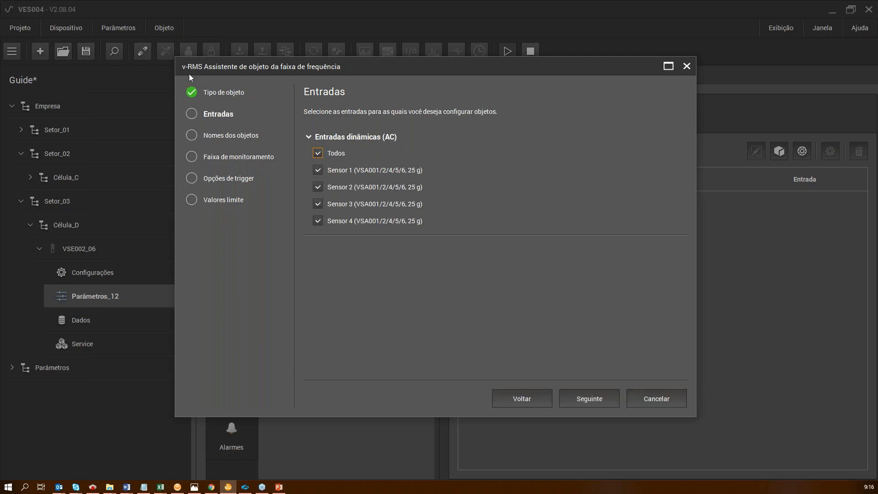
{"action": "left_click", "coordinate": [594, 406]}
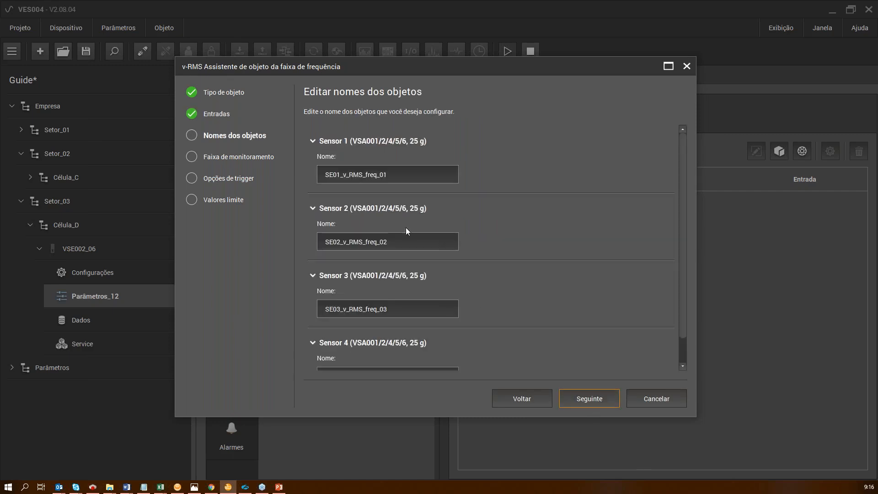
Name the four v-RMS objects SE01_v_RMS_ISO10816, SE02_v_RMS_ISO10816, SE03_v_RMS_ISO10816 and SE04_v_RMS_ISO10816.
{"action": "left_click_drag", "start_coordinate": [366, 177], "coordinate": [457, 179]}
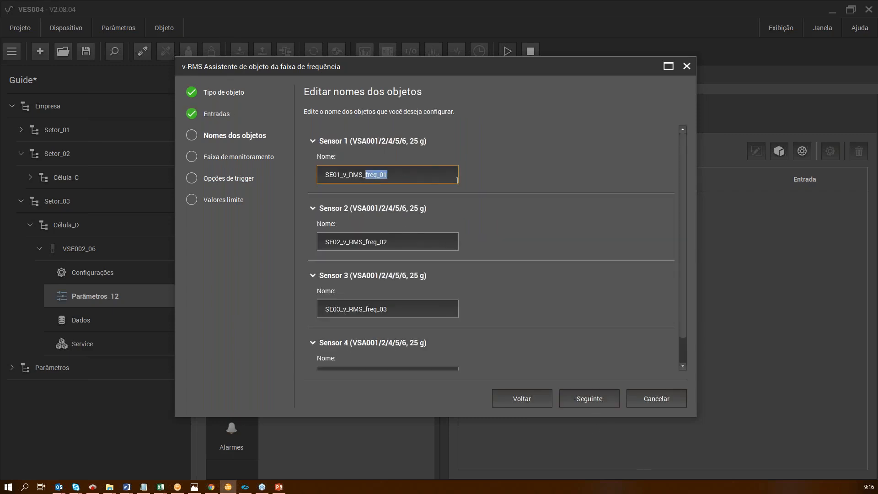
{"action": "type", "text": "ISO10816"}
{"action": "left_click_drag", "start_coordinate": [396, 176], "coordinate": [366, 176]}
{"action": "key", "text": "ctrl+c"}
{"action": "left_click_drag", "start_coordinate": [366, 242], "coordinate": [405, 251]}
{"action": "key", "text": "ctrl+v"}
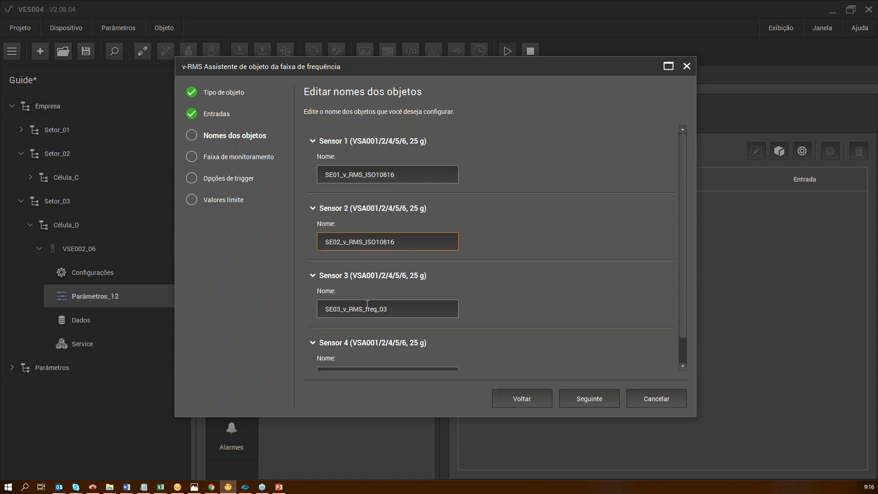
{"action": "left_click_drag", "start_coordinate": [368, 307], "coordinate": [403, 310]}
{"action": "key", "text": "ctrl+v"}
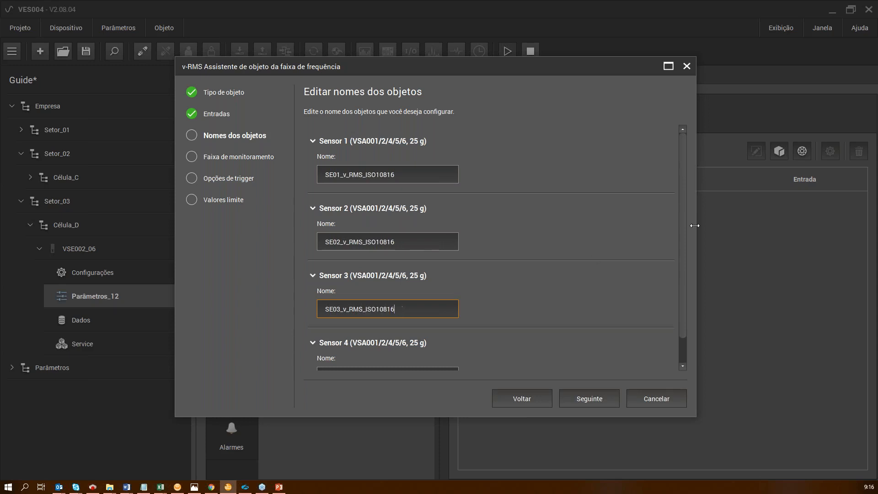
{"action": "scroll", "coordinate": [684, 223], "scroll_direction": "down", "scroll_amount": 1}
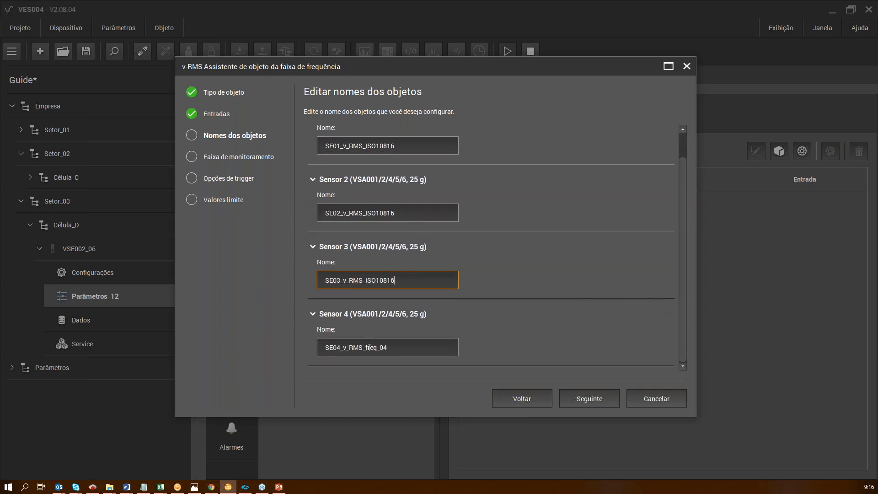
{"action": "left_click_drag", "start_coordinate": [365, 348], "coordinate": [399, 359]}
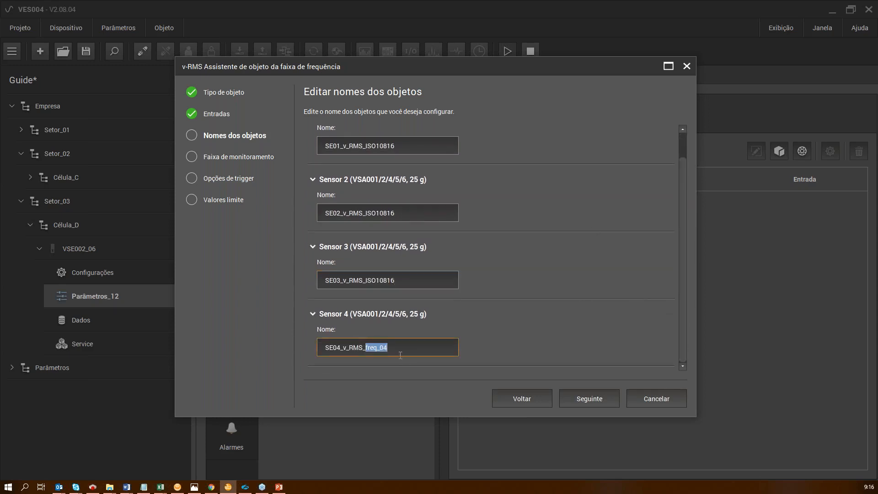
{"action": "key", "text": "ctrl+v"}
{"action": "left_click", "coordinate": [594, 398]}
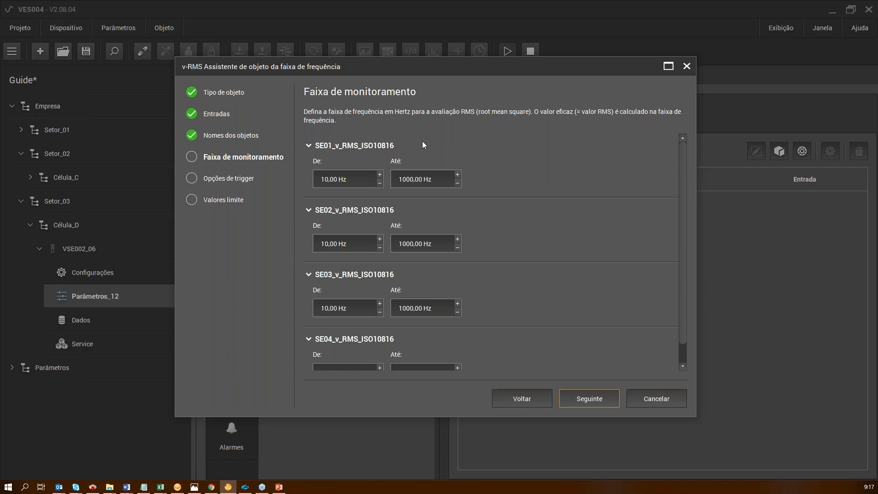
Create the v-RMS objects with the default 10 to 1000 Hz range, no triggers, and limits of 7,10 mm/s (Dano) and 4,50 mm/s (Aviso).
{"action": "left_click", "coordinate": [595, 398]}
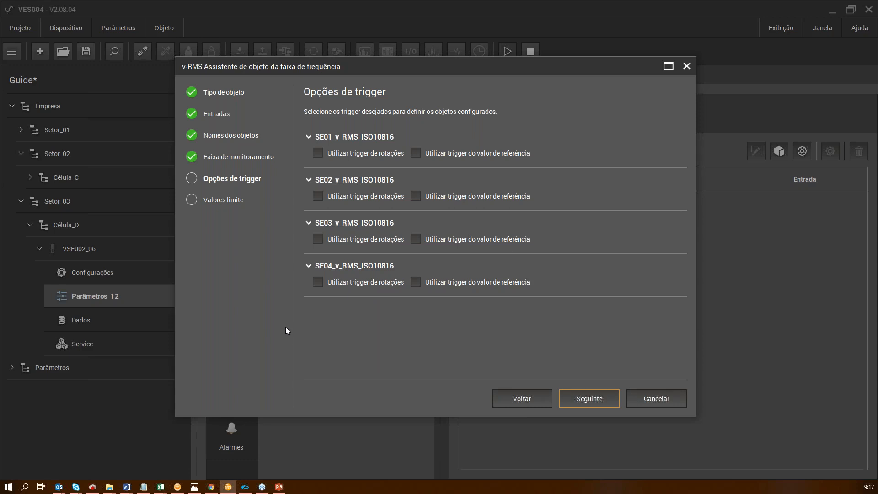
{"action": "left_click", "coordinate": [583, 400]}
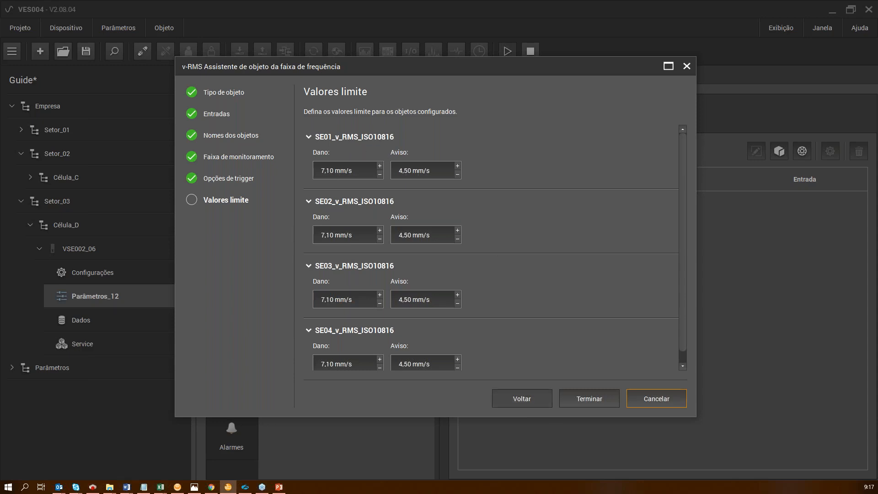
{"action": "left_click", "coordinate": [588, 397]}
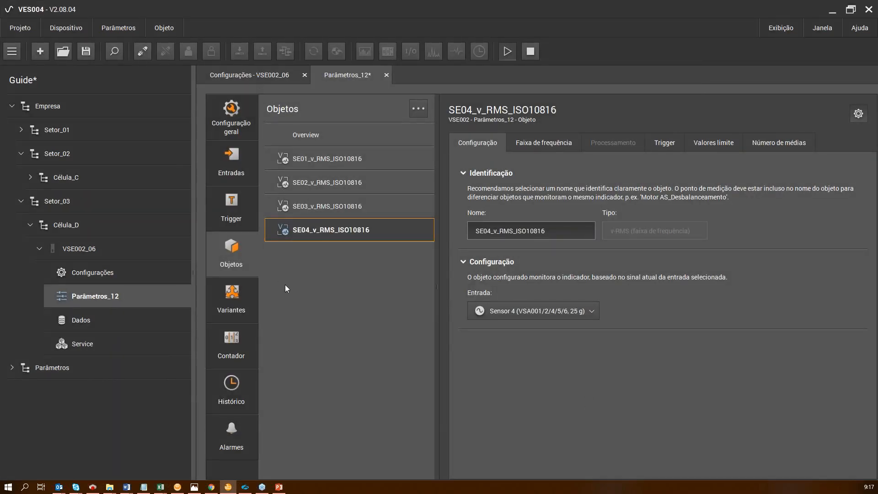
Connect to the VSE002_06 device and write the Parâmetros_12 parameter set to it.
{"action": "left_click", "coordinate": [141, 51]}
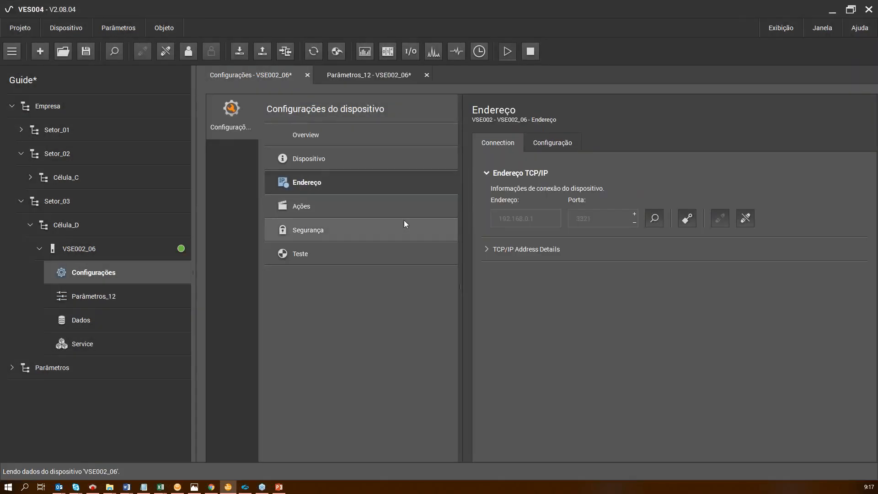
{"action": "left_click", "coordinate": [86, 293]}
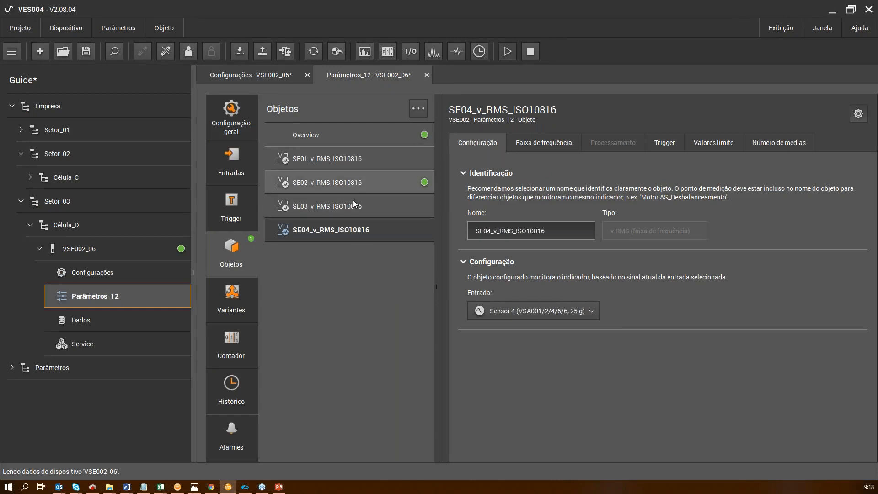
{"action": "left_click", "coordinate": [246, 50]}
{"action": "left_click", "coordinate": [467, 274]}
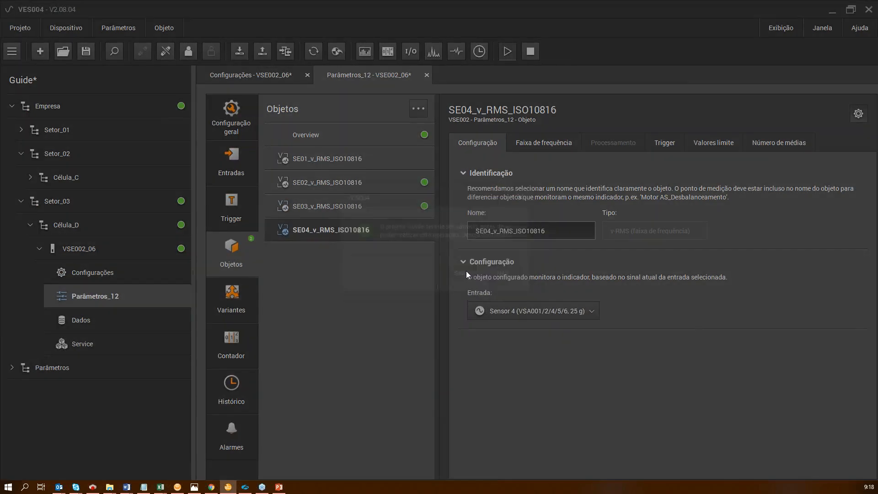
{"action": "left_click", "coordinate": [629, 399]}
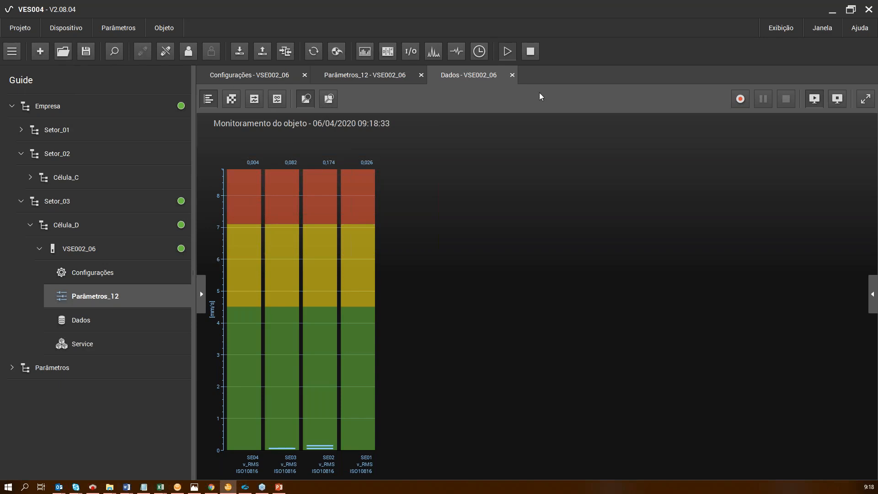
Start a new object assistant in Parâmetros_12 for the type a-Peak (Faixa de tempo) and select all four dynamic inputs.
{"action": "left_click", "coordinate": [95, 294]}
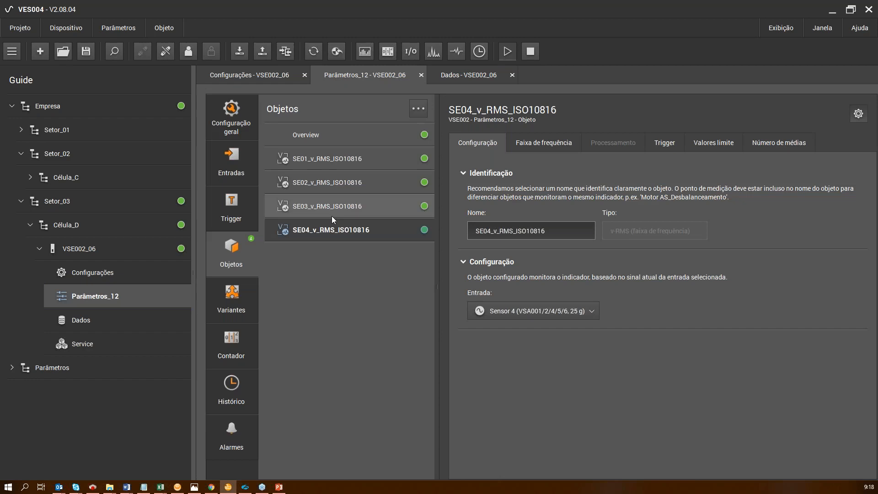
{"action": "right_click", "coordinate": [326, 286]}
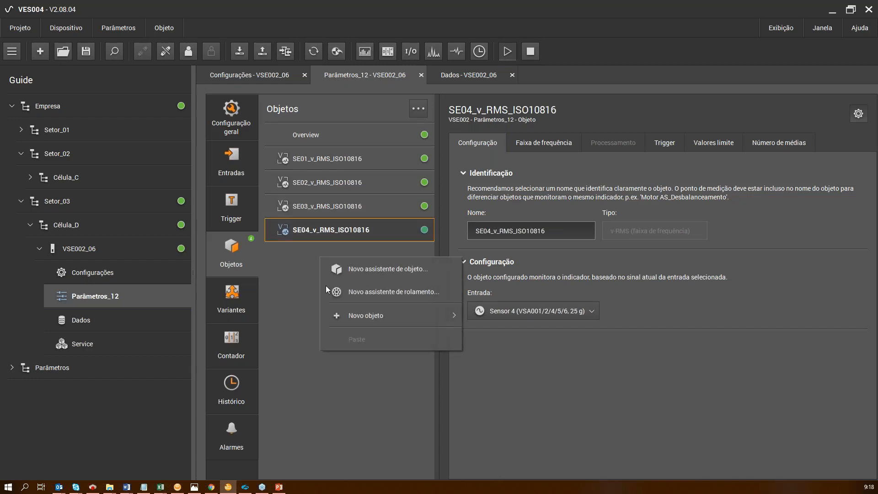
{"action": "left_click", "coordinate": [392, 271]}
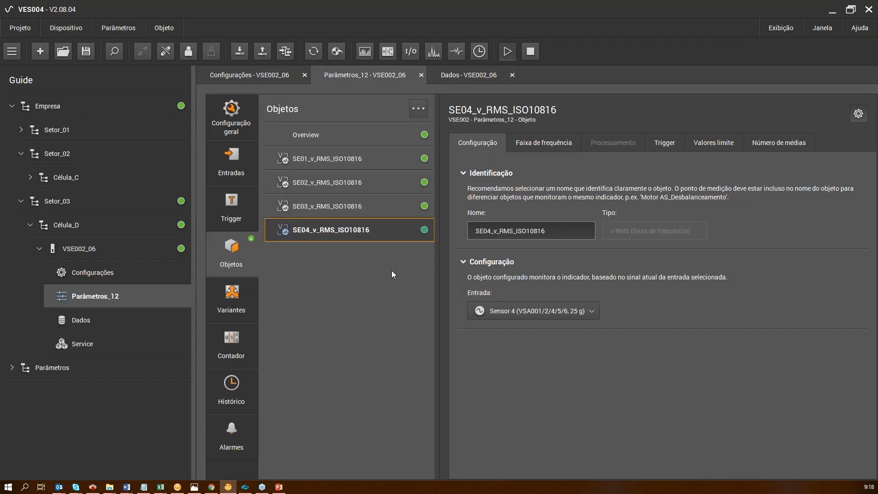
{"action": "left_click", "coordinate": [381, 157]}
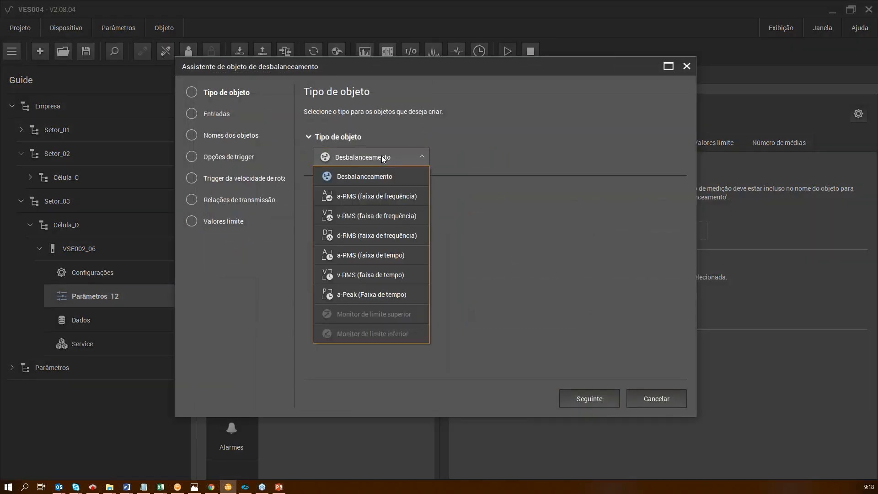
{"action": "left_click", "coordinate": [353, 296]}
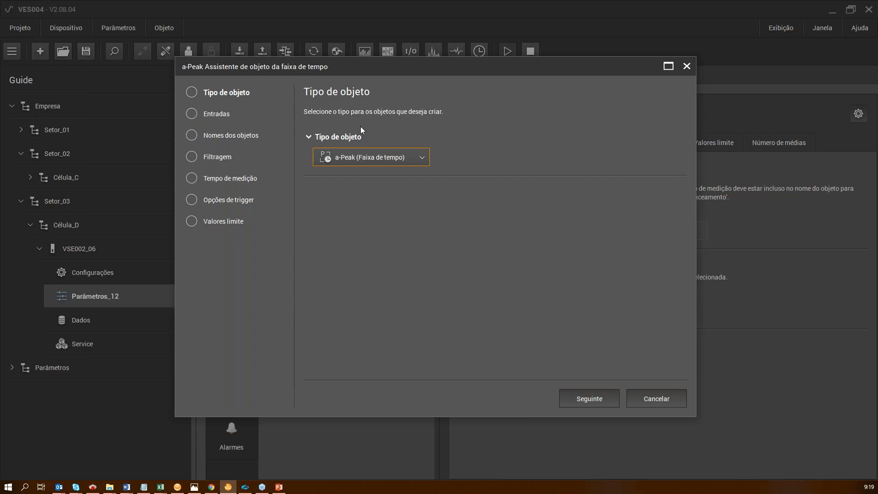
{"action": "left_click", "coordinate": [599, 398]}
{"action": "left_click", "coordinate": [318, 154]}
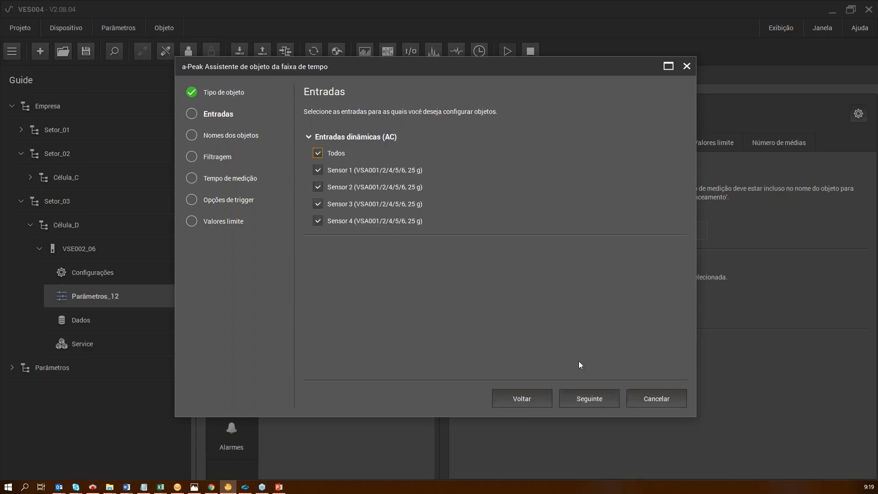
{"action": "left_click", "coordinate": [581, 398]}
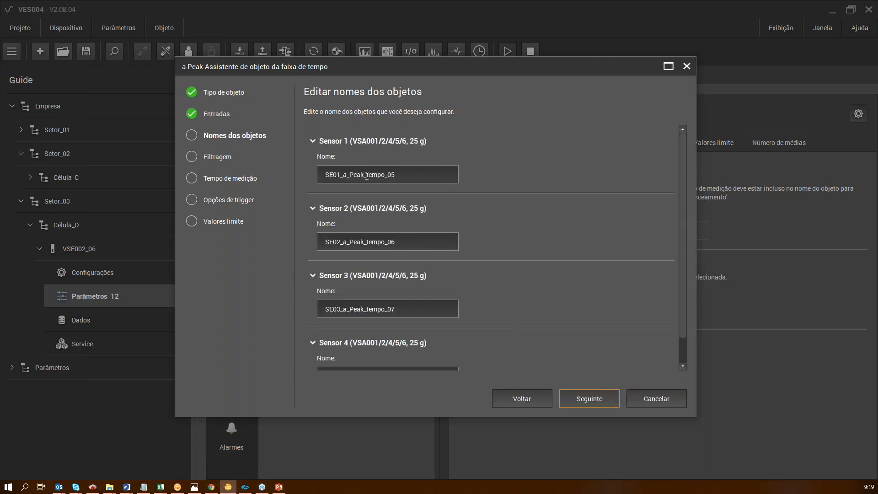
Name the Sensor 1 object SE01_a_Peak_IMPACTO and copy its IMPACTO suffix.
{"action": "left_click_drag", "start_coordinate": [367, 177], "coordinate": [426, 179]}
{"action": "type", "text": "IMPACTO"}
{"action": "left_click_drag", "start_coordinate": [401, 175], "coordinate": [361, 176]}
{"action": "left_click", "coordinate": [368, 176]}
{"action": "key", "text": "shift+End"}
{"action": "key", "text": "ctrl+c"}
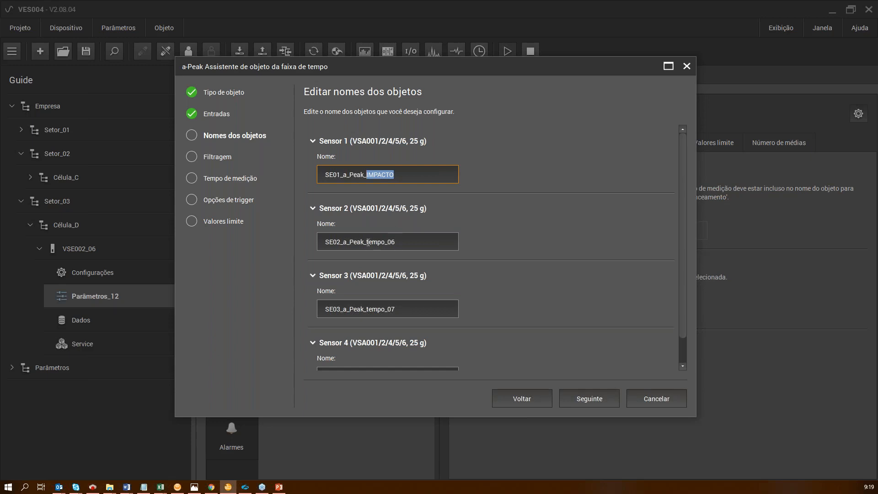
Name the Sensor 2, 3 and 4 objects SE02_a_Peak_IMPACTO, SE03_a_Peak_IMPACTO and SE04_a_Peak_IMPACTO.
{"action": "left_click_drag", "start_coordinate": [367, 242], "coordinate": [395, 242]}
{"action": "key", "text": "ctrl+v"}
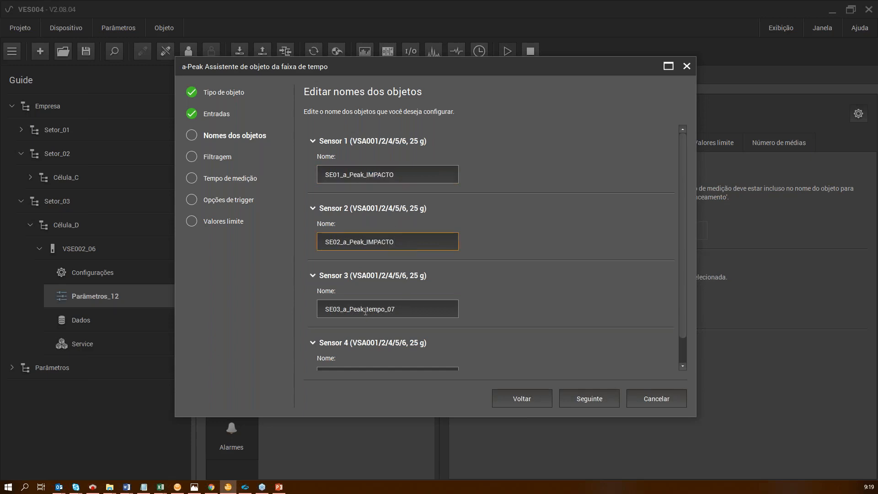
{"action": "left_click_drag", "start_coordinate": [366, 309], "coordinate": [395, 309]}
{"action": "key", "text": "ctrl+v"}
{"action": "scroll", "coordinate": [437, 322], "scroll_direction": "down", "scroll_amount": 1}
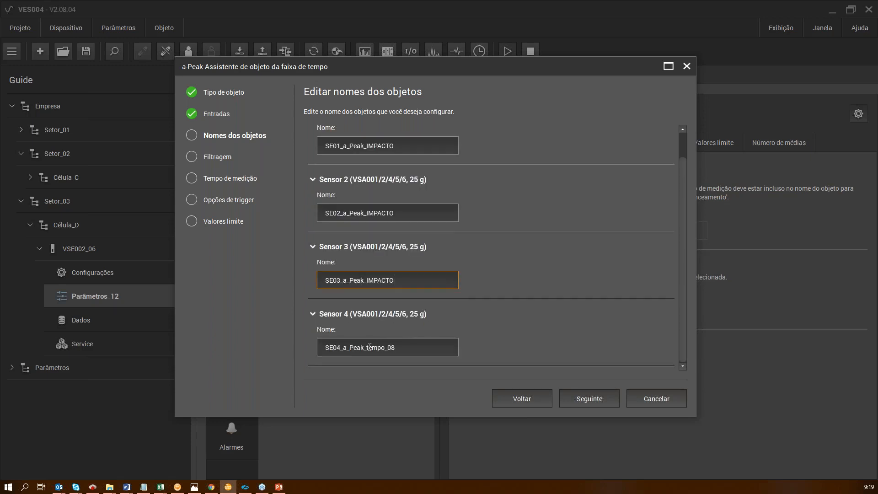
{"action": "left_click_drag", "start_coordinate": [367, 348], "coordinate": [395, 348]}
{"action": "key", "text": "ctrl+v"}
{"action": "left_click", "coordinate": [570, 399]}
Apply the 975 Hz low-pass filter (Filtro de passa-baixo 975 Hz) to all four a-Peak IMPACTO objects.
{"action": "left_click", "coordinate": [372, 177]}
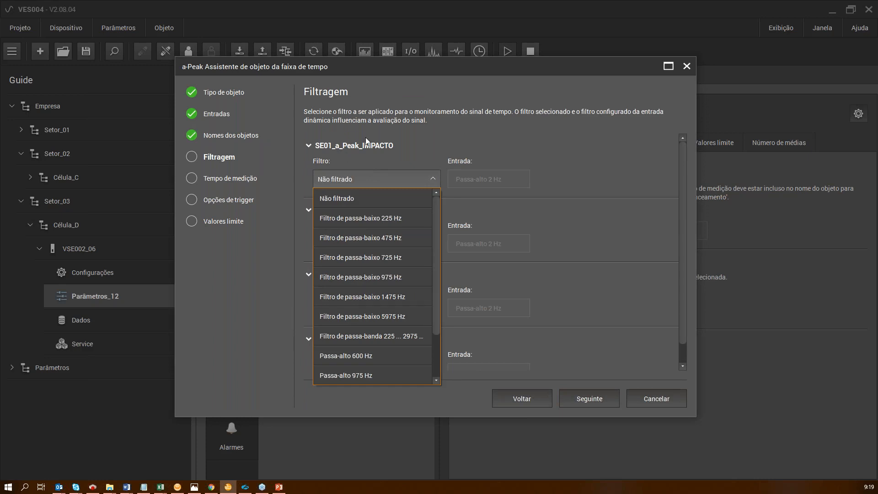
{"action": "left_click", "coordinate": [361, 277]}
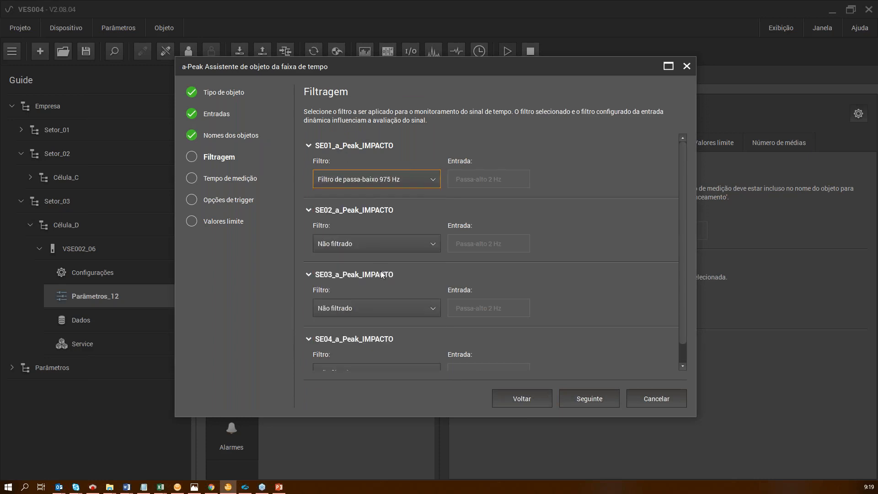
{"action": "left_click", "coordinate": [375, 242]}
{"action": "left_click", "coordinate": [397, 343]}
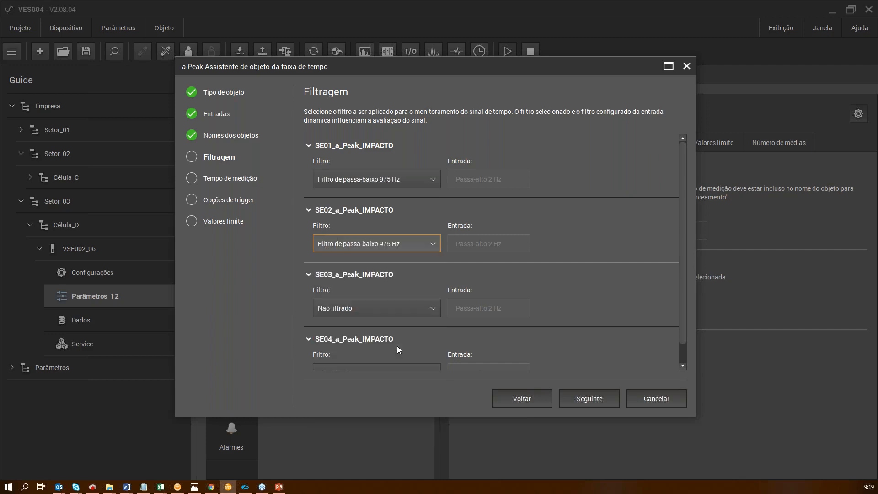
{"action": "left_click", "coordinate": [393, 309]}
{"action": "left_click", "coordinate": [383, 193]}
{"action": "scroll", "coordinate": [491, 234], "scroll_direction": "down", "scroll_amount": 1}
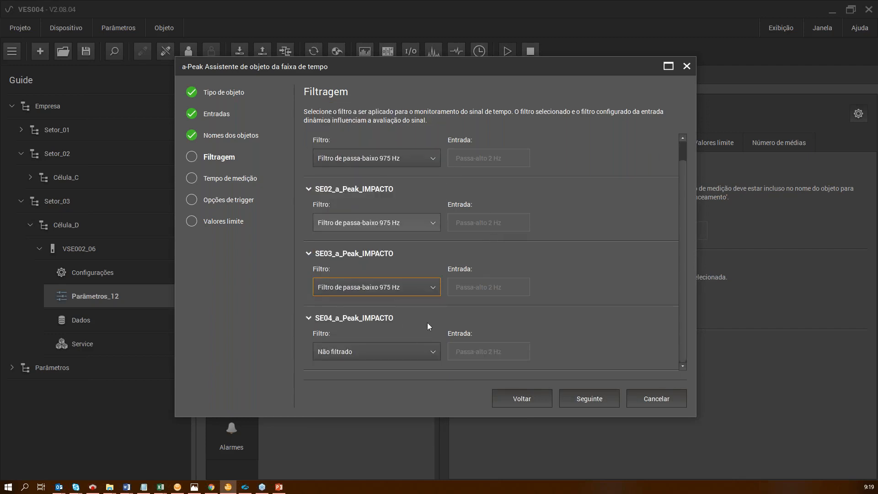
{"action": "left_click", "coordinate": [382, 351]}
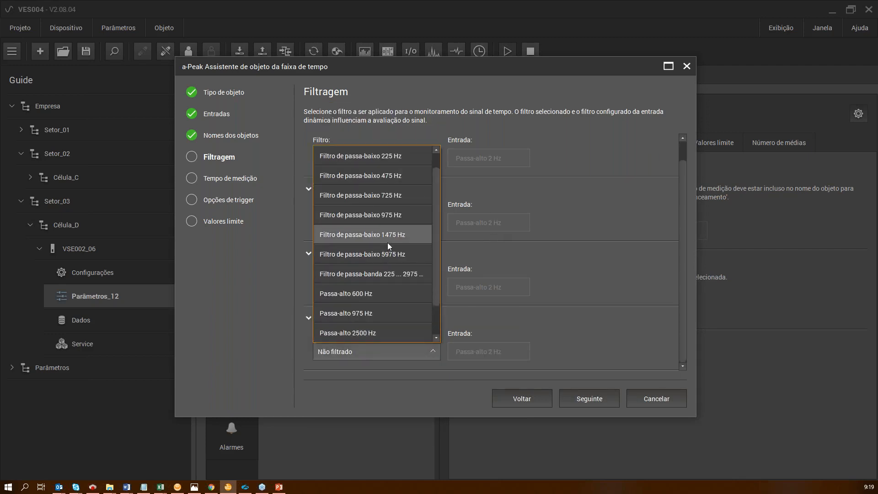
{"action": "left_click", "coordinate": [385, 216]}
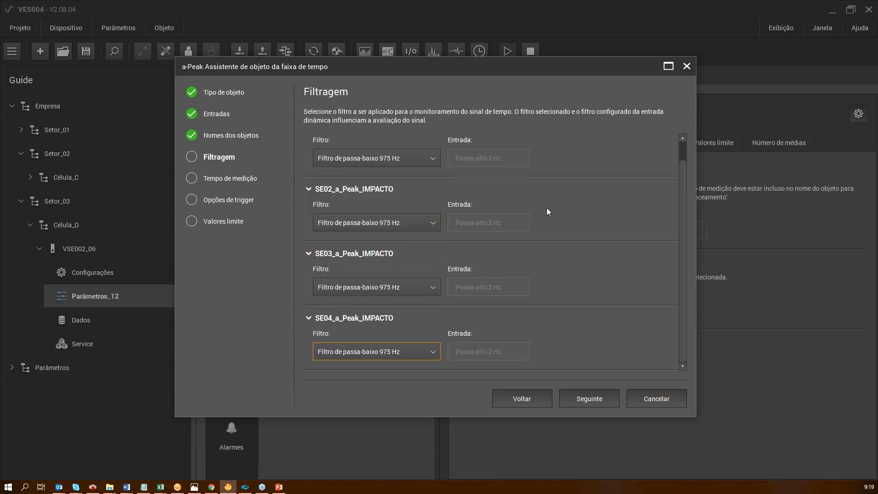
{"action": "left_click", "coordinate": [591, 400]}
Set the measuring time (Tempo de medição) of all four a-Peak IMPACTO objects to 0,64 ms.
{"action": "left_click", "coordinate": [358, 173]}
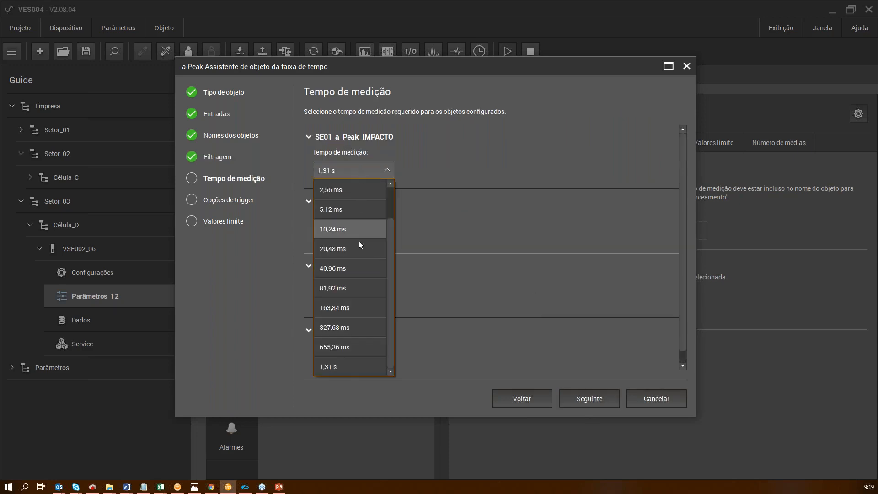
{"action": "left_click", "coordinate": [343, 190]}
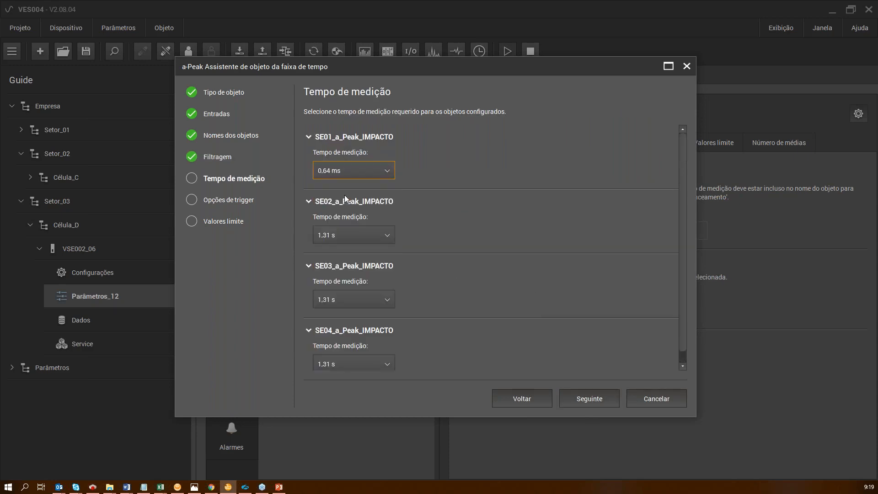
{"action": "left_click", "coordinate": [350, 234]}
{"action": "scroll", "coordinate": [350, 271], "scroll_direction": "up", "scroll_amount": 2}
{"action": "left_click", "coordinate": [351, 270]}
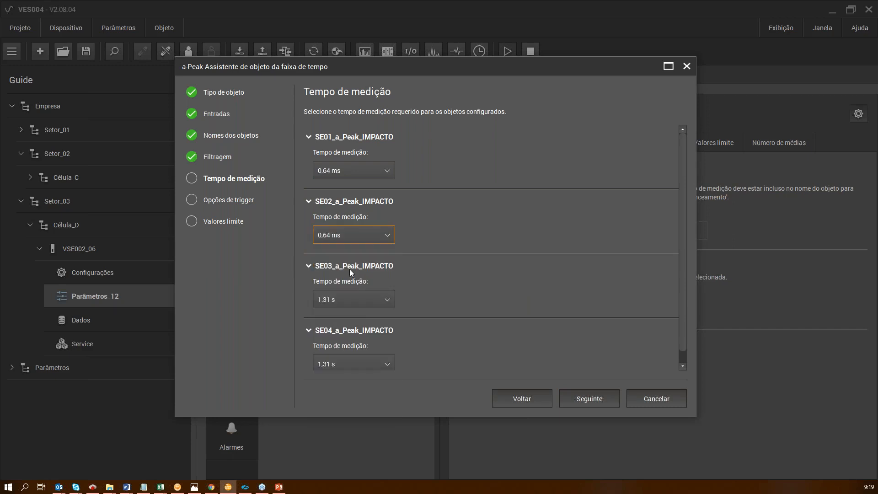
{"action": "left_click", "coordinate": [358, 299]}
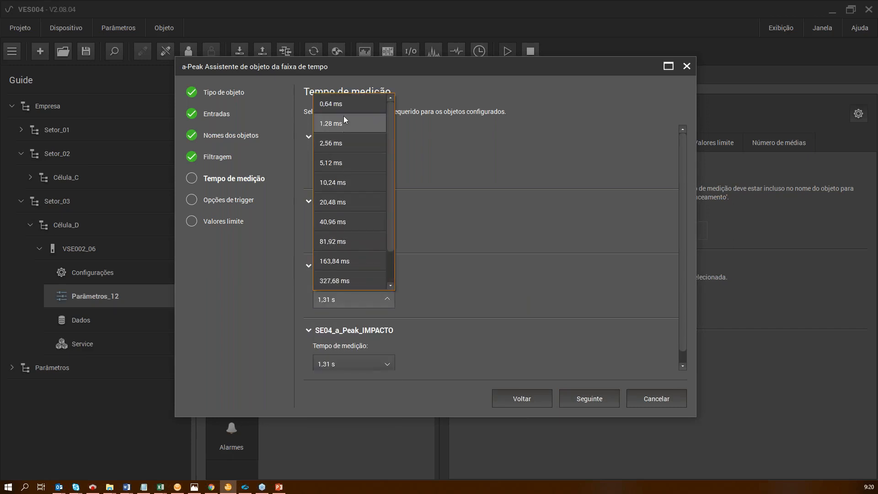
{"action": "left_click", "coordinate": [344, 111]}
{"action": "left_click", "coordinate": [375, 360]}
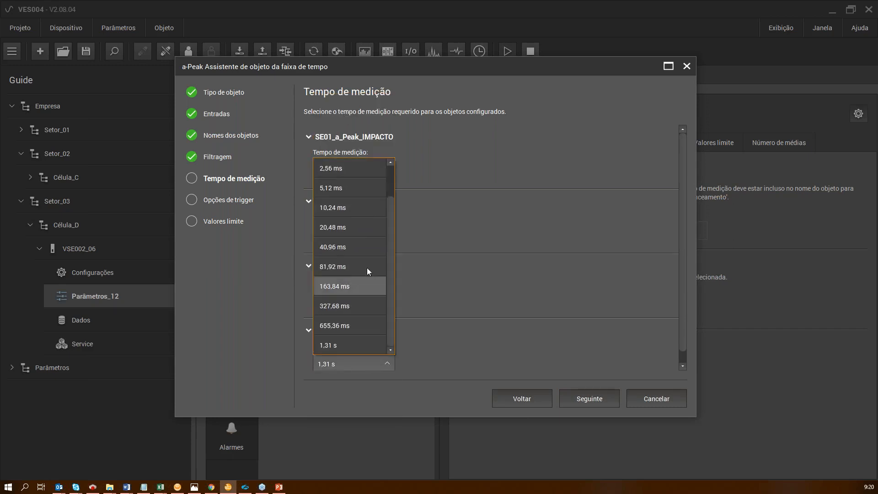
{"action": "scroll", "coordinate": [346, 185], "scroll_direction": "up", "scroll_amount": 2}
{"action": "left_click", "coordinate": [346, 168]}
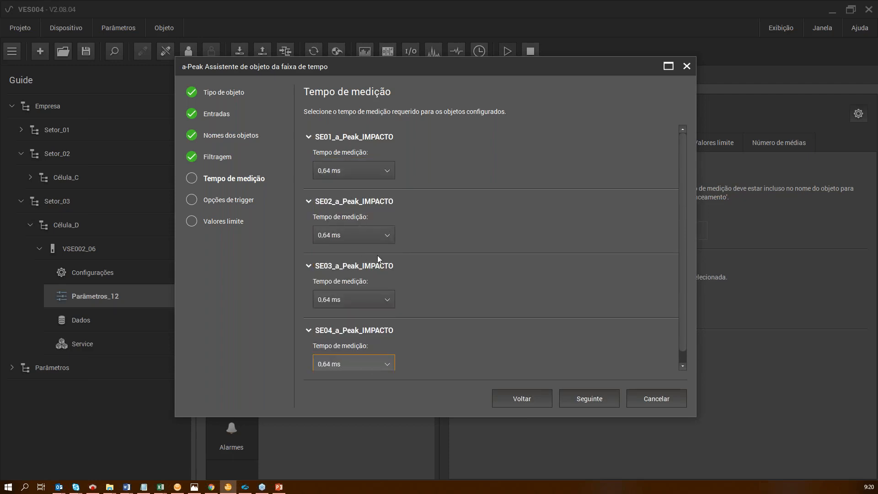
{"action": "left_click", "coordinate": [591, 402]}
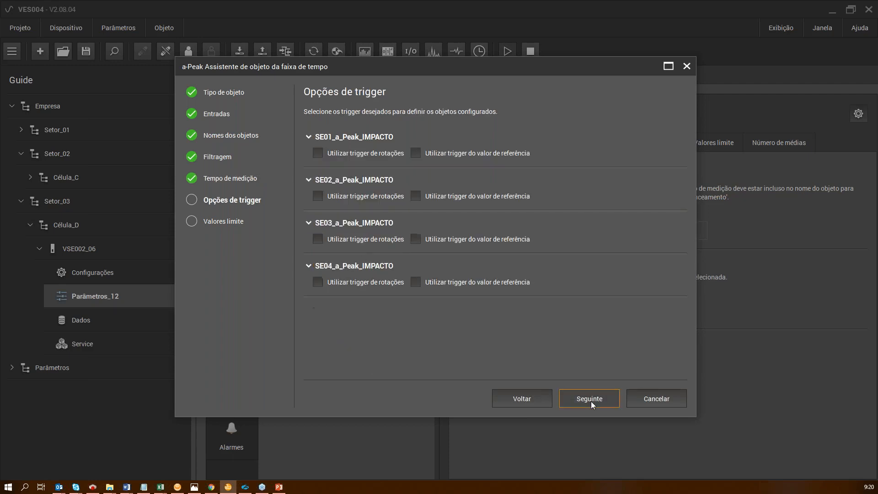
Leave the a-Peak objects without triggers and set SE01_a_Peak_IMPACTO's limits to 10000 mg (Dano) and 5000 mg (Aviso).
{"action": "left_click", "coordinate": [612, 401]}
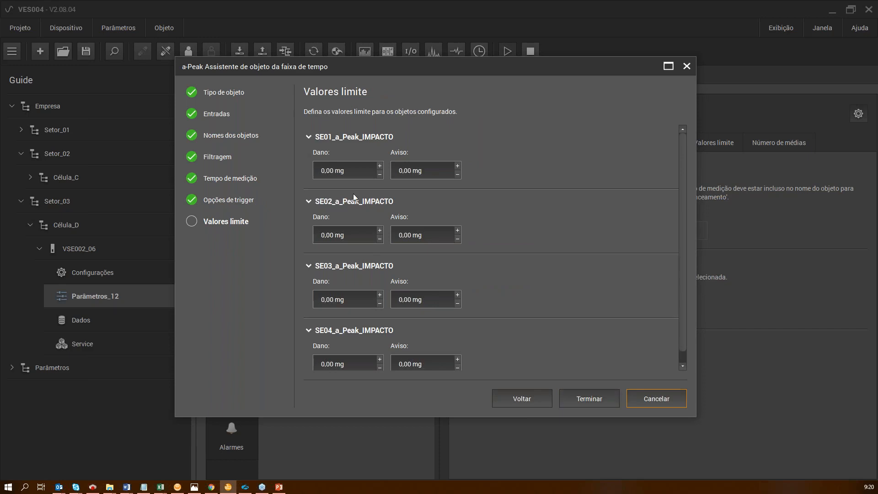
{"action": "left_click_drag", "start_coordinate": [354, 171], "coordinate": [277, 168]}
{"action": "type", "text": "10000"}
{"action": "key", "text": "Tab"}
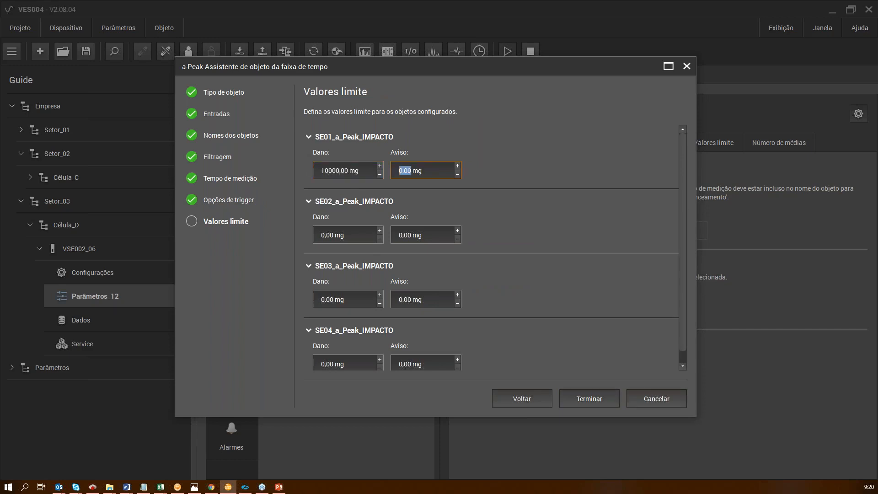
{"action": "type", "text": "5000"}
{"action": "key", "text": "Tab"}
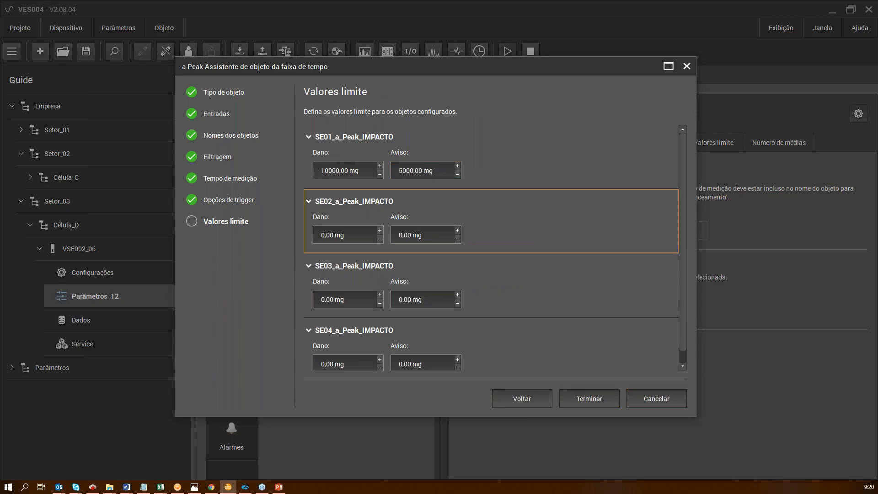
Set the limits of SE02_a_Peak_IMPACTO and SE03_a_Peak_IMPACTO to 10000 mg (Dano) and 5000 mg (Aviso).
{"action": "key", "text": "Tab"}
{"action": "type", "text": "1000"}
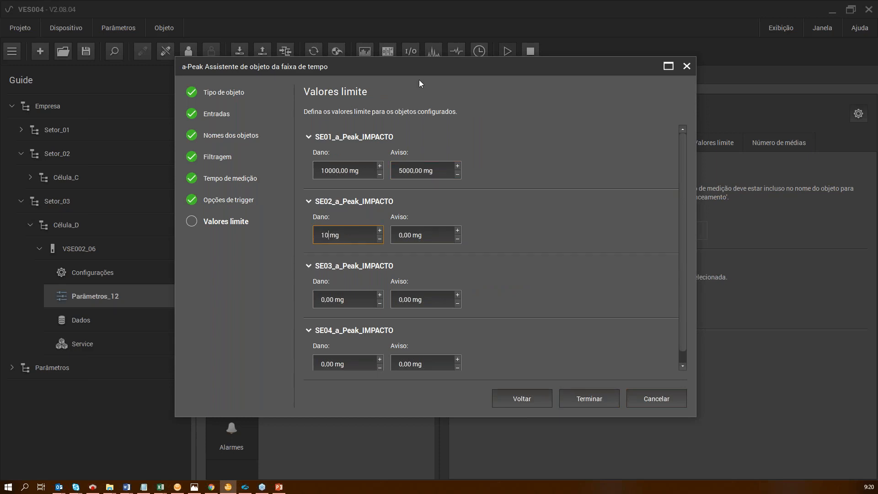
{"action": "type", "text": "00"}
{"action": "key", "text": "Tab"}
{"action": "type", "text": "5000"}
{"action": "key", "text": "Tab"}
{"action": "key", "text": "Tab"}
{"action": "type", "text": "10000"}
{"action": "key", "text": "Tab"}
{"action": "type", "text": "5000"}
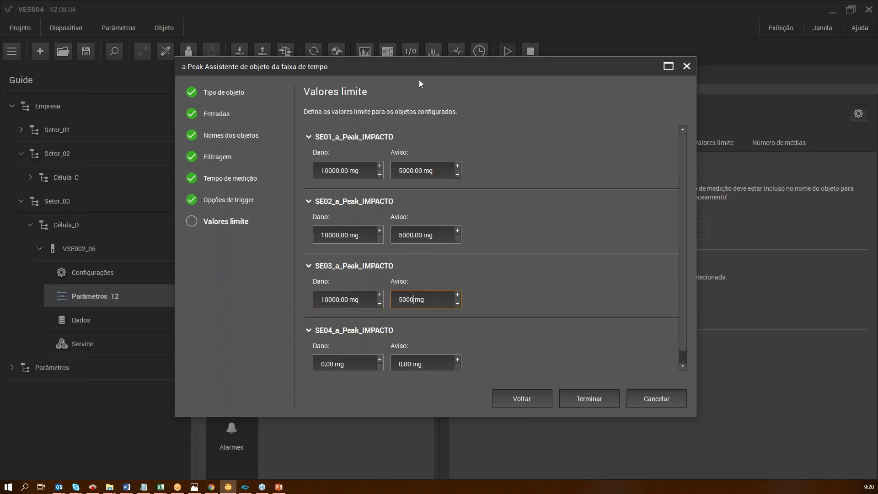
Set SE04_a_Peak_IMPACTO's limits to 10000 mg (Dano) and 5000 mg (Aviso), and finish creating the a-Peak objects.
{"action": "key", "text": "Tab"}
{"action": "key", "text": "Tab"}
{"action": "type", "text": "10000"}
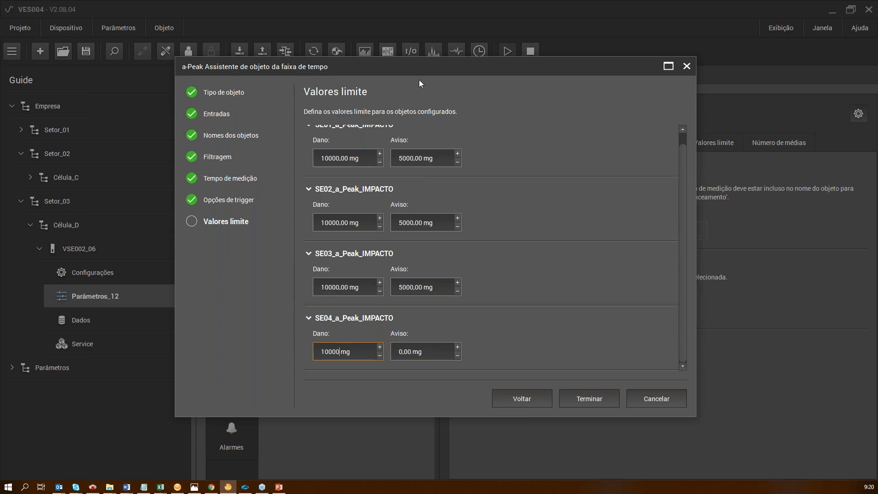
{"action": "key", "text": "Tab"}
{"action": "type", "text": "5000"}
{"action": "left_click", "coordinate": [597, 398]}
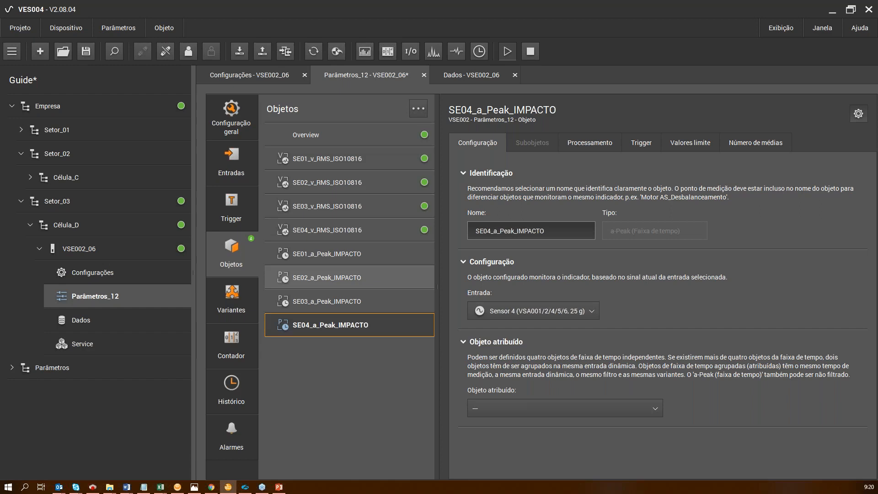
Start a new object assistant in Parâmetros_12 for the type Desbalanceamento and select all four dynamic inputs.
{"action": "right_click", "coordinate": [370, 356]}
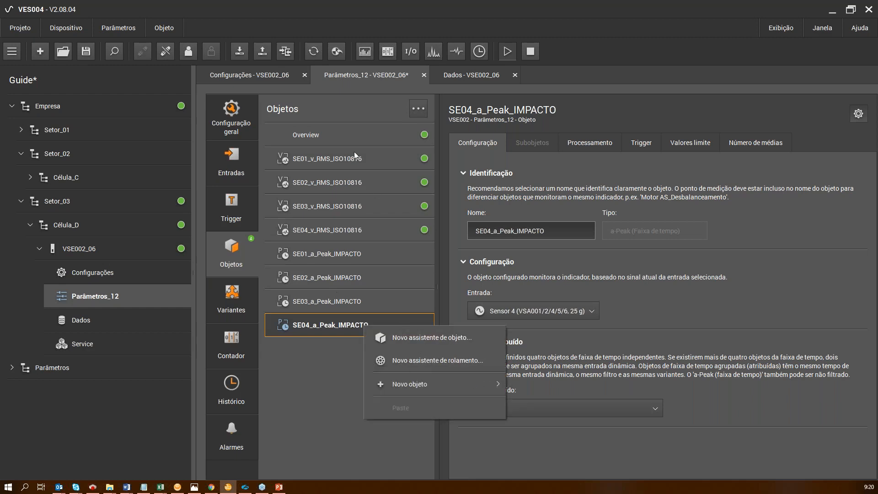
{"action": "left_click", "coordinate": [421, 339]}
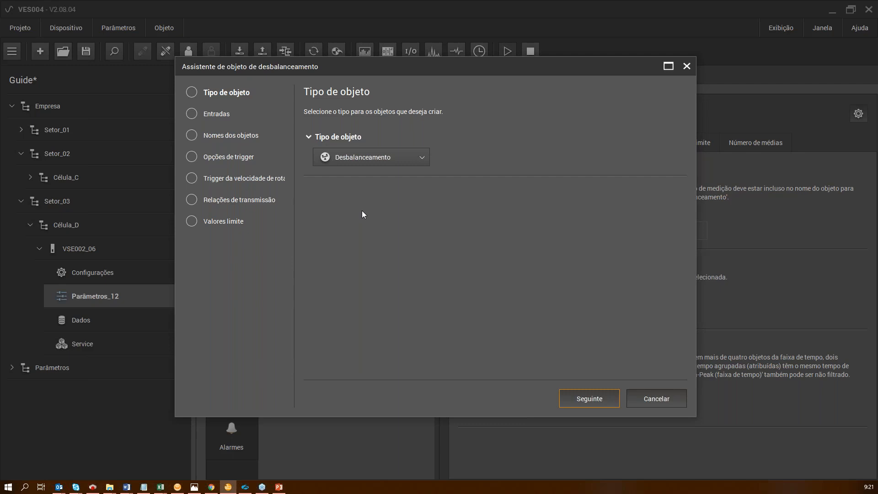
{"action": "left_click", "coordinate": [414, 149]}
{"action": "left_click", "coordinate": [413, 155]}
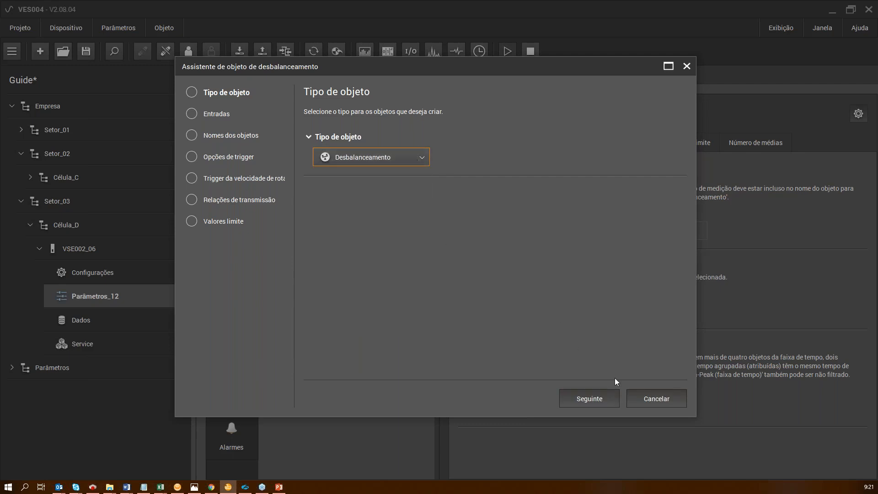
{"action": "left_click", "coordinate": [587, 397]}
{"action": "left_click", "coordinate": [336, 152]}
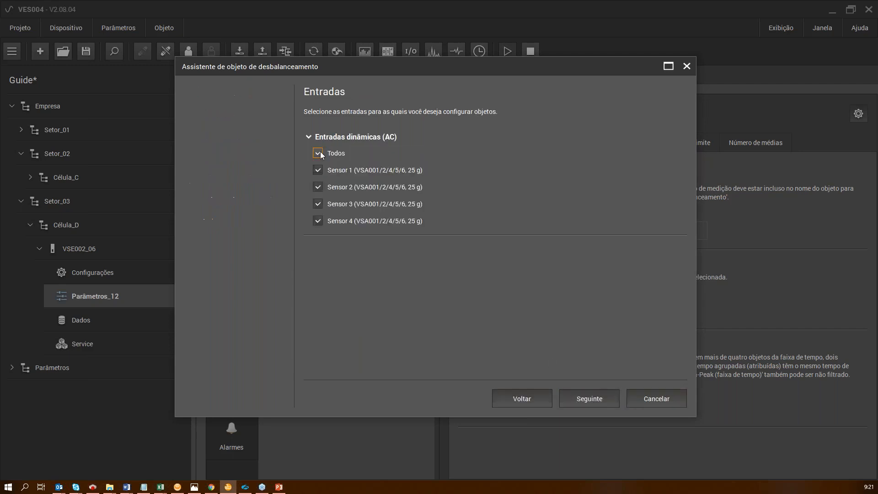
{"action": "left_click", "coordinate": [594, 401]}
Remove the number suffixes so the Sensor 1 and 2 objects are named SE01_Desbalanceamento and SE02_Desbalanceamento.
{"action": "left_click", "coordinate": [409, 178]}
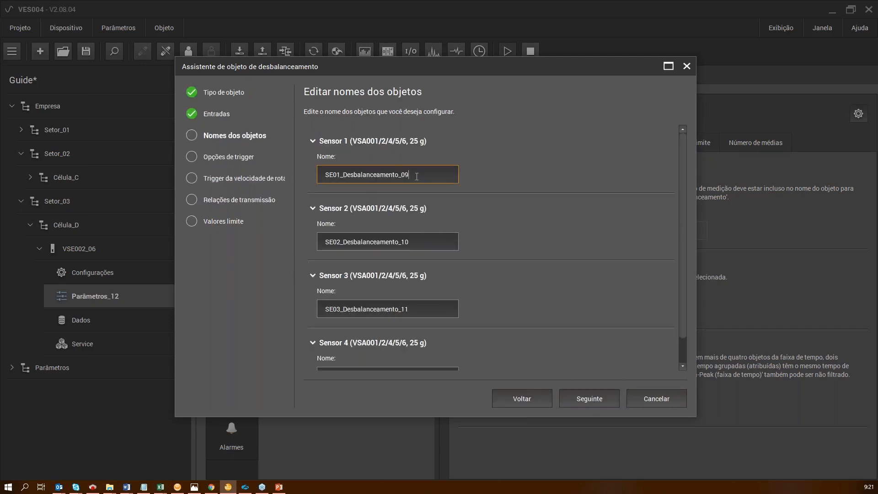
{"action": "key", "text": "BackSpace"}
{"action": "key", "text": "BackSpace"}
{"action": "key", "text": "BackSpace"}
{"action": "left_click", "coordinate": [429, 246]}
{"action": "key", "text": "BackSpace"}
{"action": "key", "text": "BackSpace"}
{"action": "key", "text": "BackSpace"}
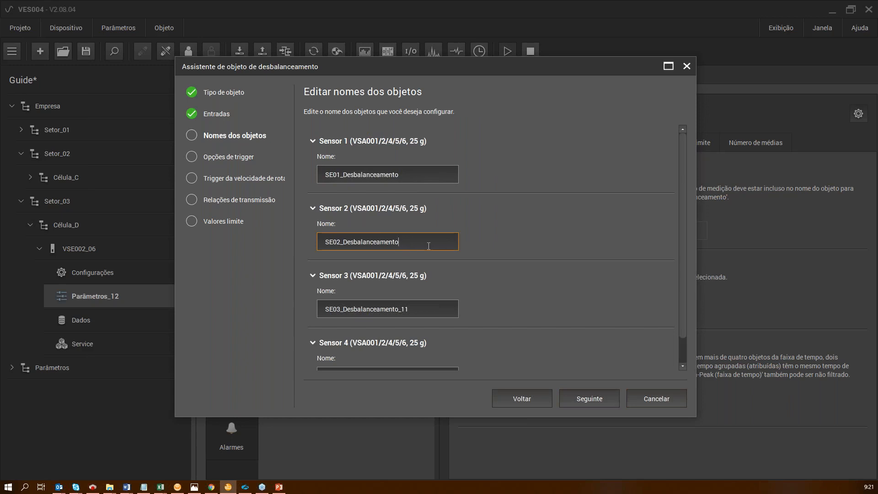
Shorten the names of the Sensor 3 and 4 objects to SE03_Desbalanceamento and SE04_Desbalanceamento.
{"action": "left_click", "coordinate": [419, 313]}
{"action": "key", "text": "BackSpace"}
{"action": "key", "text": "BackSpace"}
{"action": "key", "text": "BackSpace"}
{"action": "scroll", "coordinate": [419, 313], "scroll_direction": "down", "scroll_amount": 1}
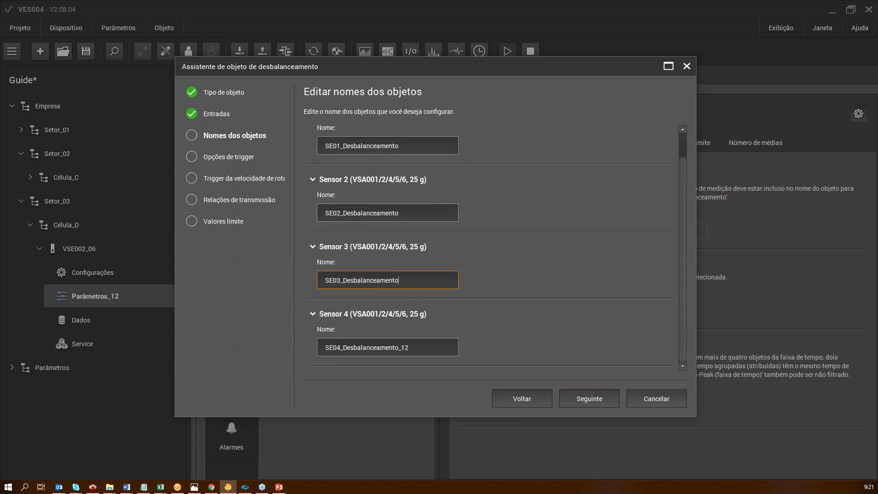
{"action": "left_click", "coordinate": [419, 346]}
{"action": "key", "text": "BackSpace"}
{"action": "key", "text": "BackSpace"}
{"action": "key", "text": "BackSpace"}
{"action": "left_click", "coordinate": [573, 397]}
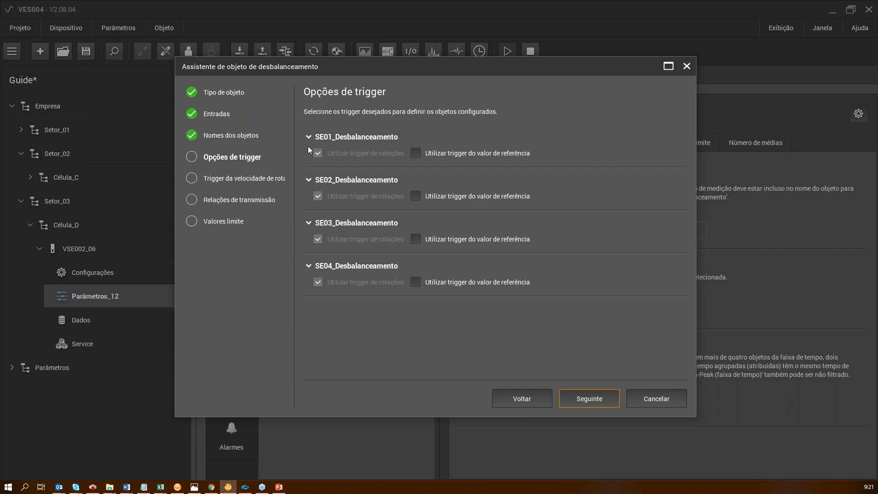
Accept the default trigger options for the unbalance objects and check the speed triggers available for SE01_Desbalanceamento, keeping RPM_Motor.
{"action": "left_click", "coordinate": [582, 402]}
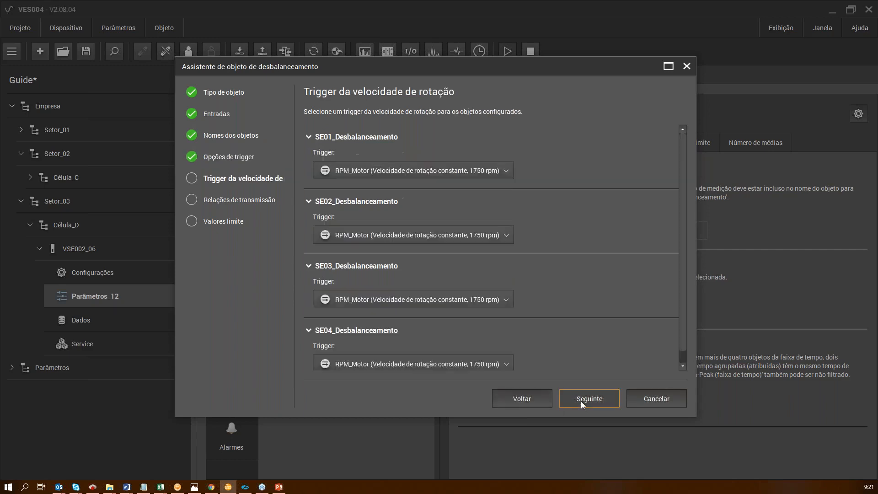
{"action": "left_click", "coordinate": [418, 174]}
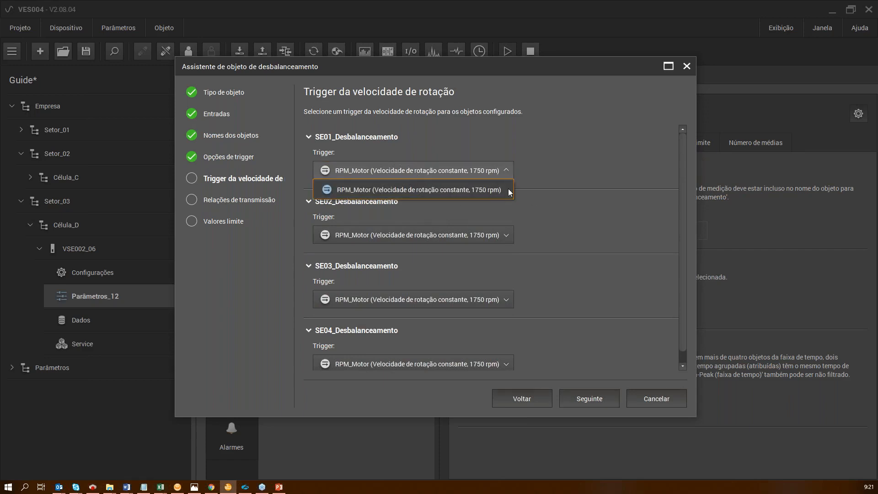
{"action": "left_click", "coordinate": [559, 207]}
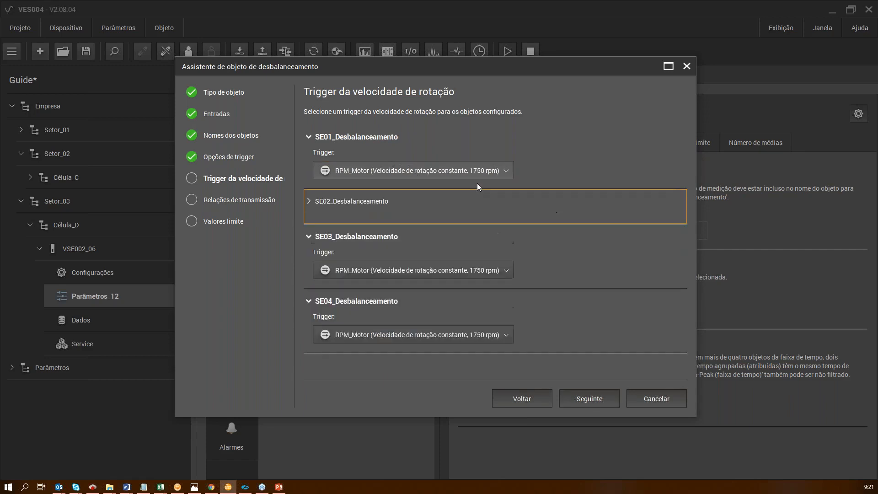
{"action": "left_click", "coordinate": [317, 202]}
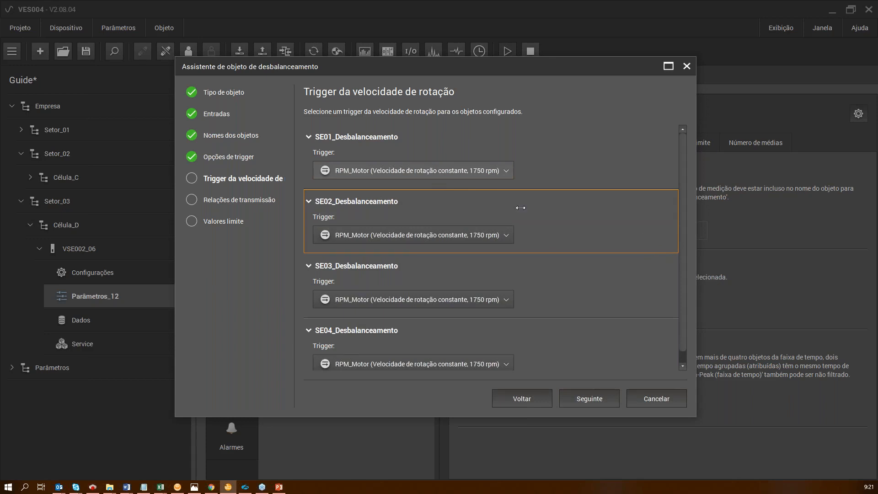
Keep RPM_Motor as the speed trigger for all unbalance objects and set the object rotation speed ratio of SE02_Desbalanceamento to 1.
{"action": "left_click", "coordinate": [590, 399]}
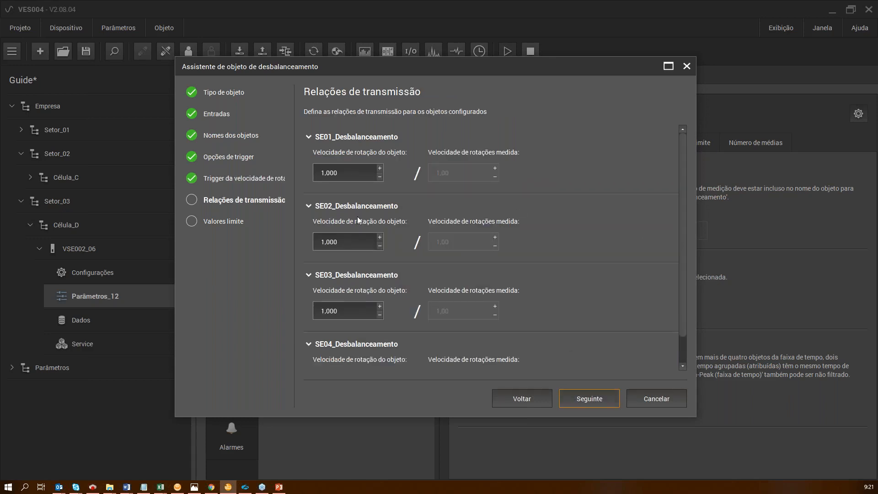
{"action": "left_click", "coordinate": [364, 239]}
{"action": "type", "text": "3"}
{"action": "left_click_drag", "start_coordinate": [359, 242], "coordinate": [299, 251]}
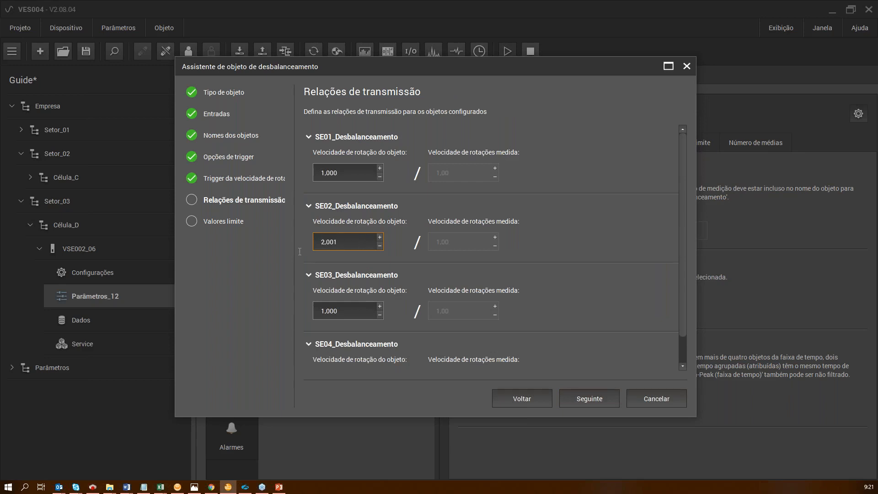
{"action": "double_click", "coordinate": [321, 242]}
{"action": "type", "text": "100"}
{"action": "key", "text": "BackSpace"}
{"action": "key", "text": "BackSpace"}
{"action": "left_click", "coordinate": [345, 315]}
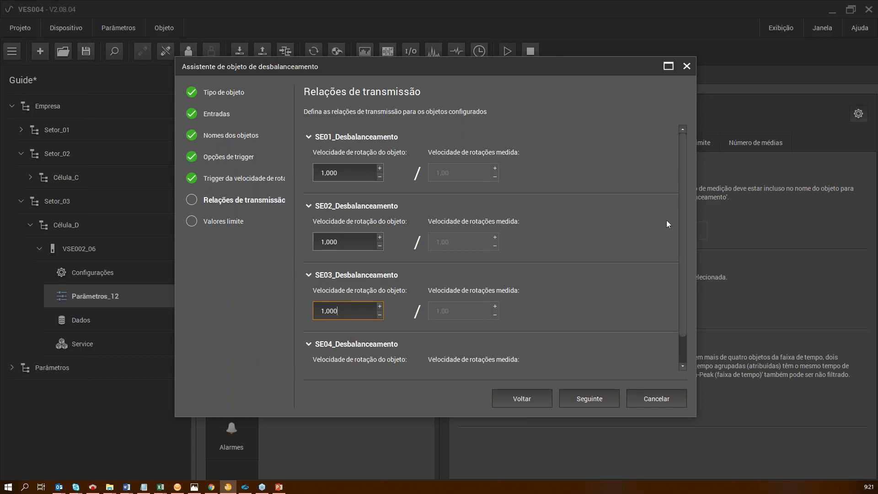
Keep the other transmission ratios and the default limits of 5,00 mm/s for damage and 3,00 mm/s for warning, and finish the unbalance assistant.
{"action": "scroll", "coordinate": [687, 165], "scroll_direction": "down", "scroll_amount": 1}
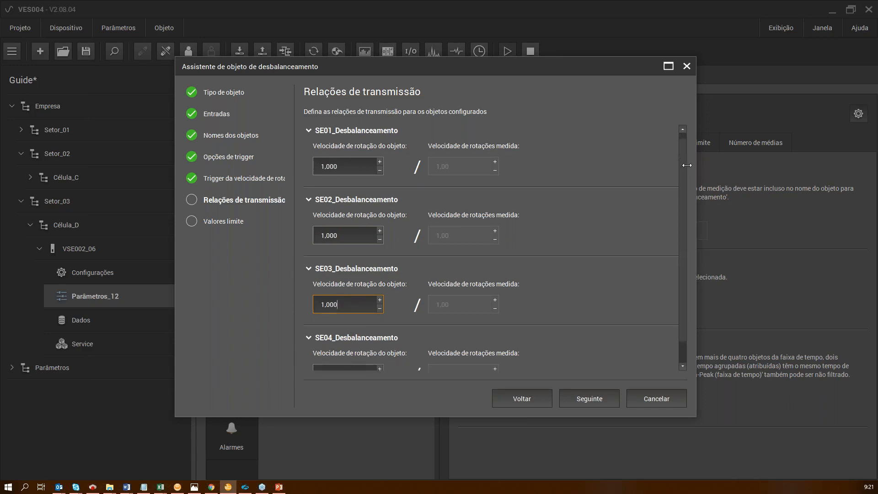
{"action": "left_click_drag", "start_coordinate": [687, 166], "coordinate": [345, 357]}
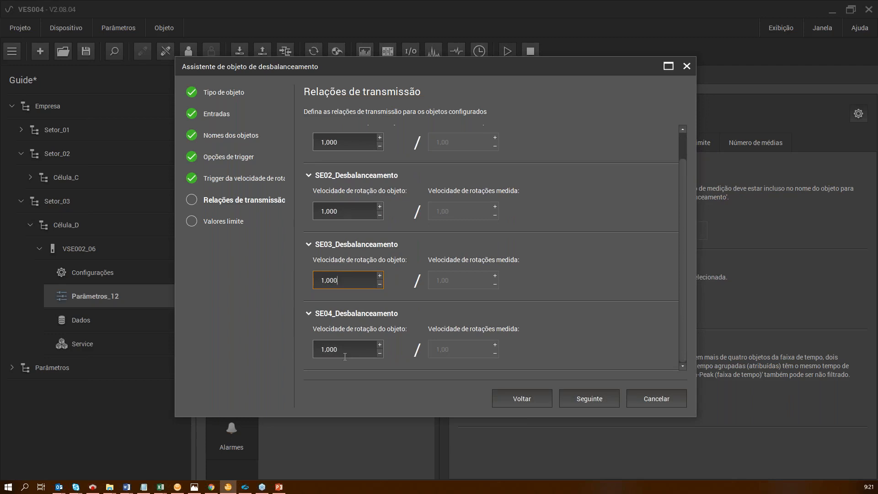
{"action": "left_click", "coordinate": [589, 398]}
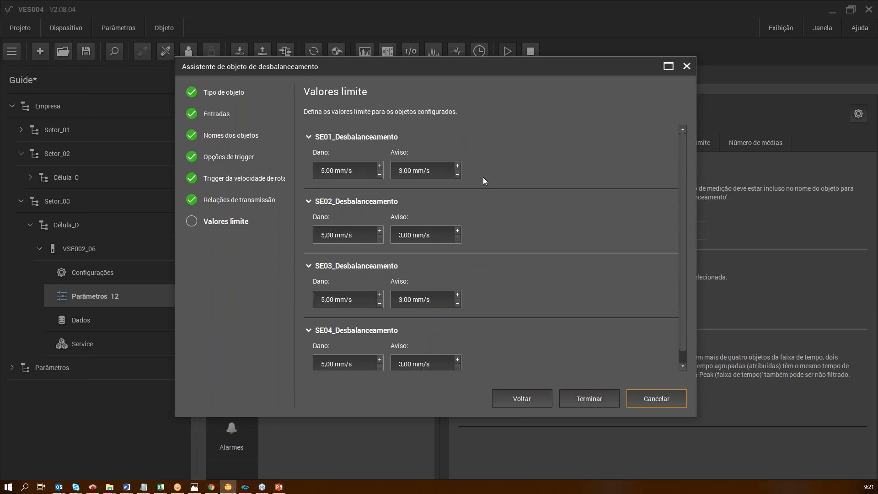
{"action": "left_click", "coordinate": [579, 400]}
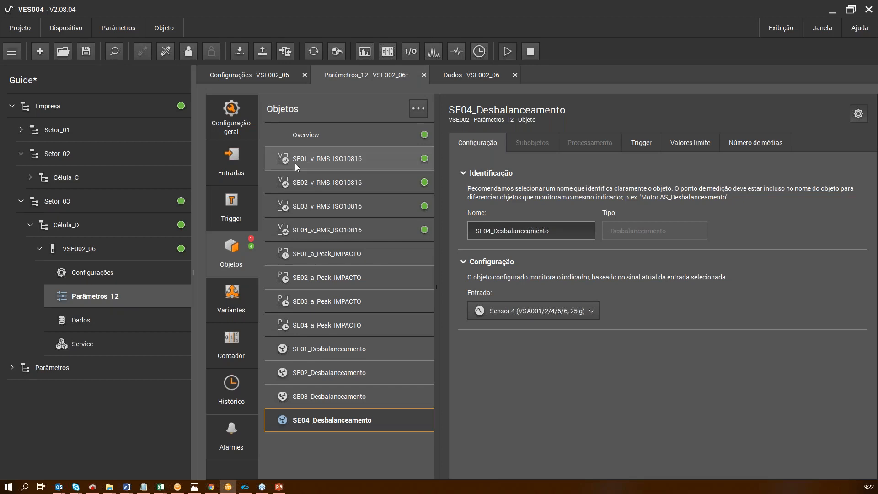
{"action": "right_click", "coordinate": [416, 458]}
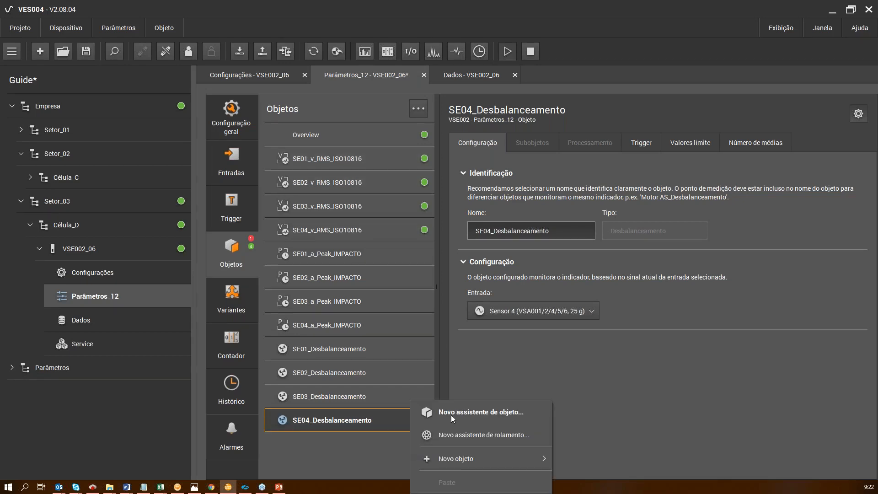
{"action": "left_click", "coordinate": [454, 413]}
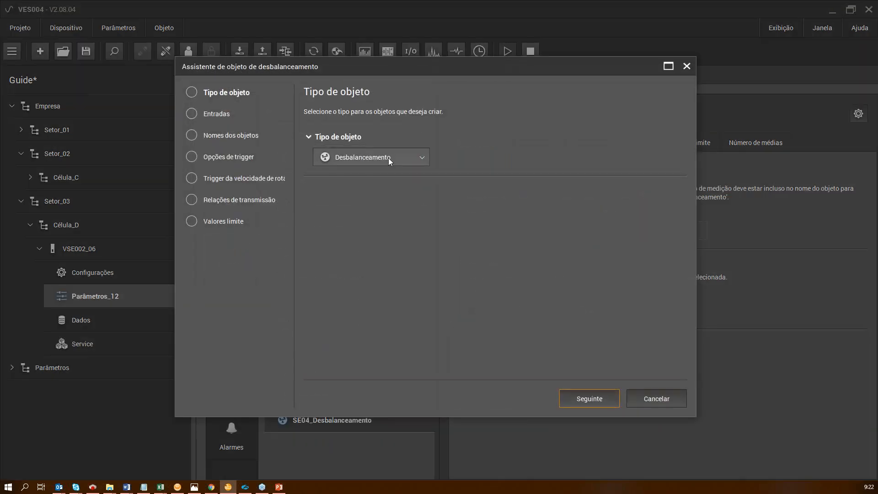
{"action": "left_click", "coordinate": [388, 158]}
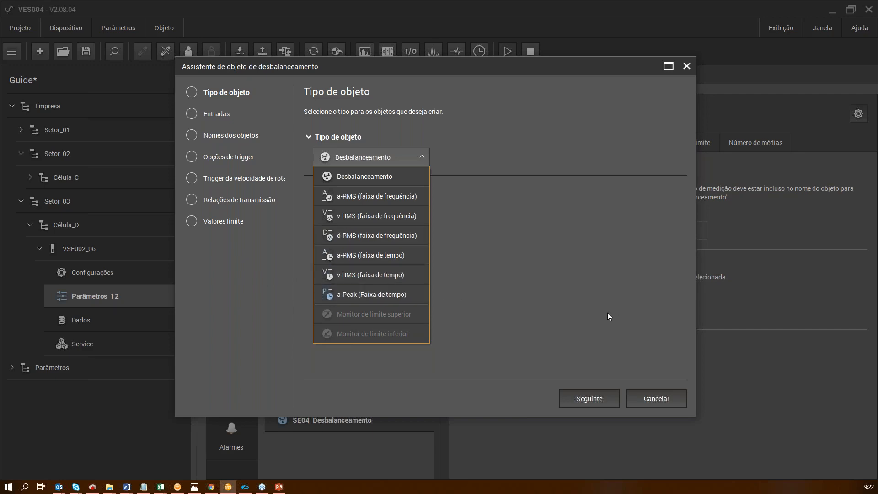
{"action": "left_click", "coordinate": [657, 398]}
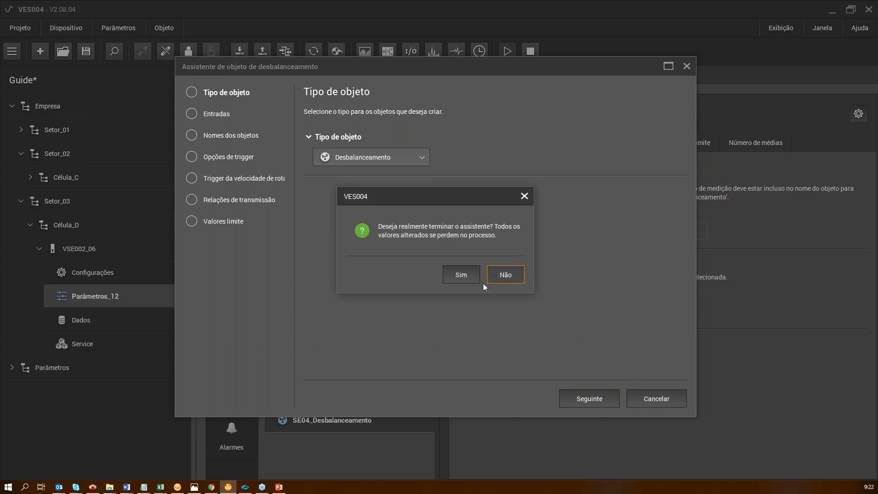
{"action": "left_click", "coordinate": [460, 275]}
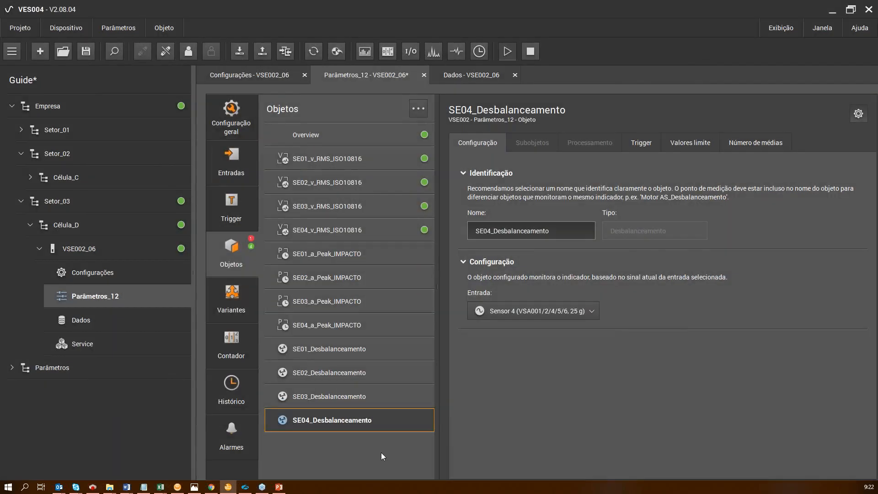
Start a new bearing assistant in Parâmetros_12, maximize it and select all four dynamic inputs.
{"action": "right_click", "coordinate": [379, 451]}
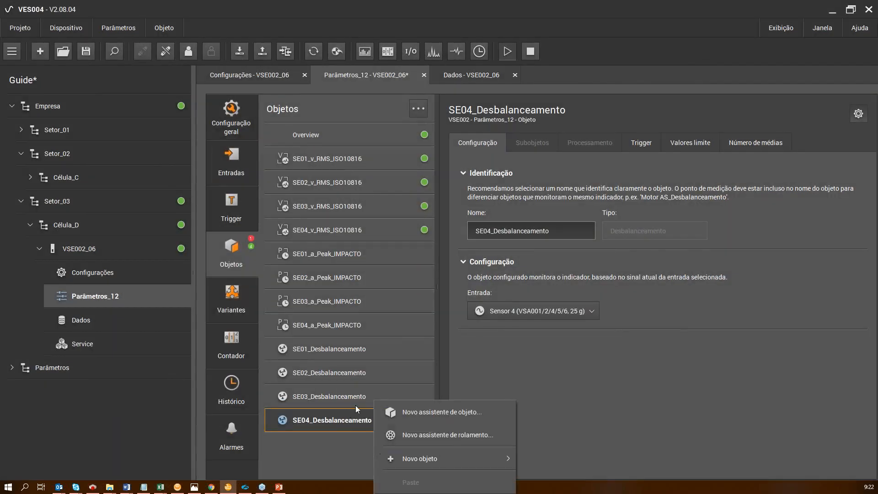
{"action": "left_click", "coordinate": [439, 436]}
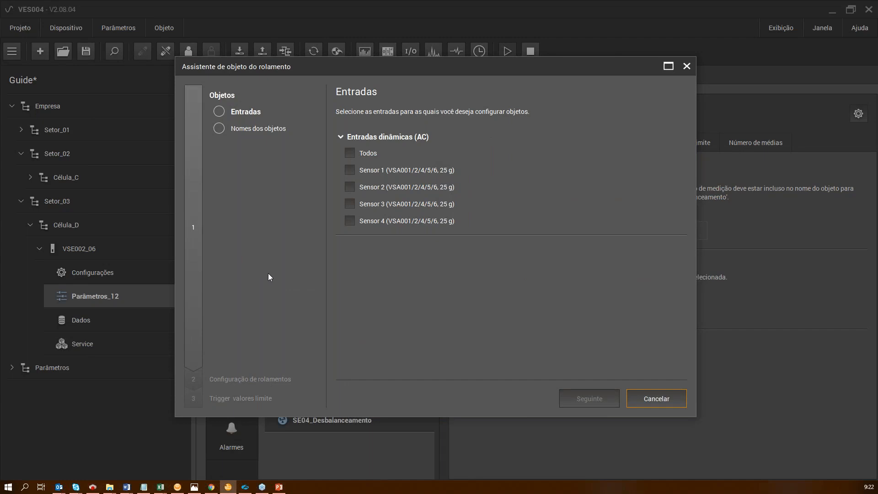
{"action": "left_click_drag", "start_coordinate": [399, 68], "coordinate": [326, 29]}
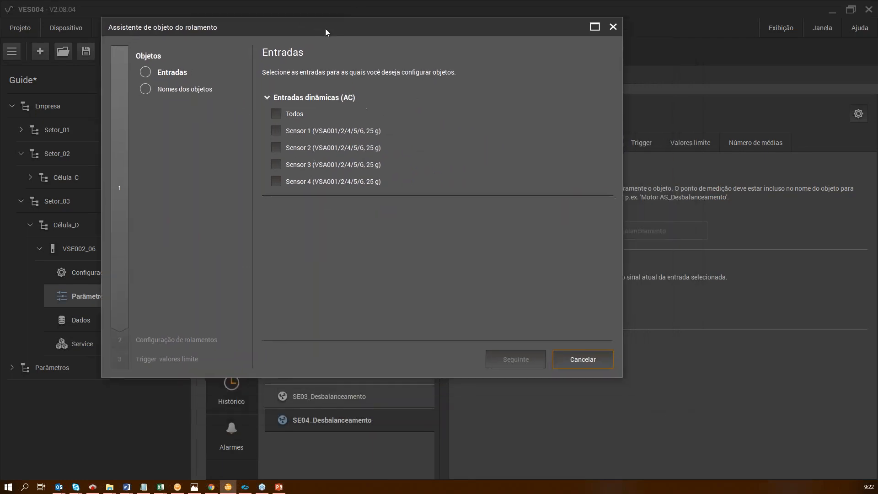
{"action": "double_click", "coordinate": [325, 28]}
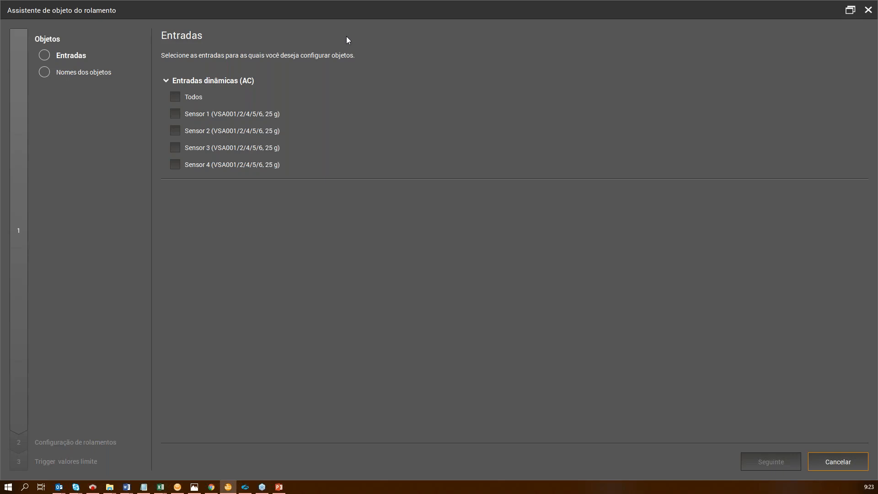
{"action": "left_click", "coordinate": [170, 97]}
{"action": "left_click", "coordinate": [768, 462]}
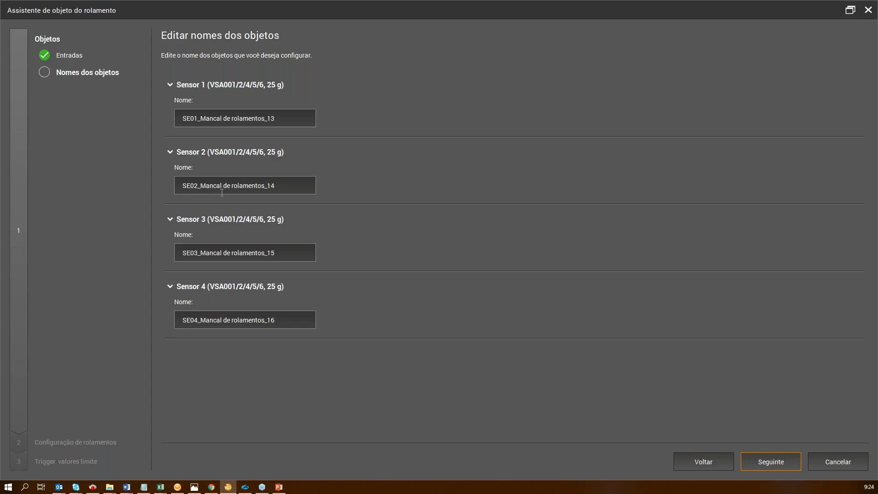
Name the bearing objects of Sensor 1 and Sensor 2 SE01_r22222 and SE02_r6212.
{"action": "left_click_drag", "start_coordinate": [202, 118], "coordinate": [316, 125]}
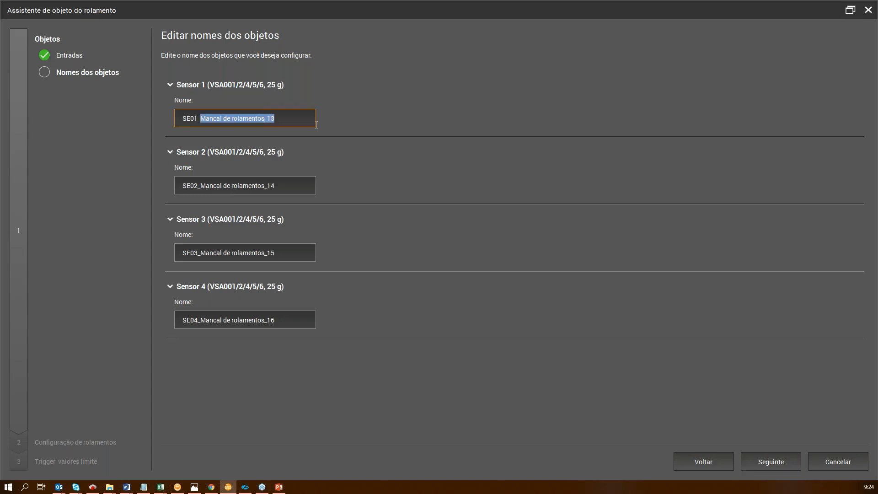
{"action": "type", "text": "r"}
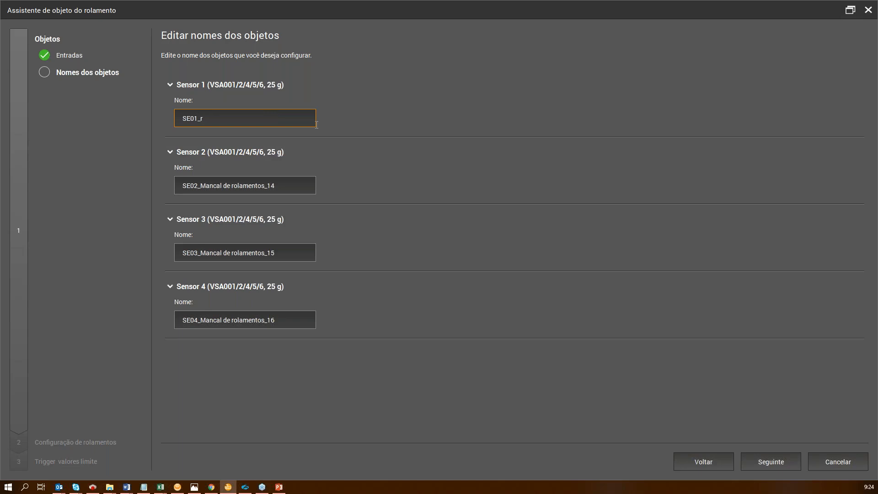
{"action": "type", "text": "22222"}
{"action": "left_click_drag", "start_coordinate": [201, 185], "coordinate": [312, 189]}
{"action": "type", "text": "r6212"}
Name the bearing objects of Sensor 3 and Sensor 4 SE03_r6212 and SE04_rNN3030, and continue to the bearing configuration.
{"action": "left_click_drag", "start_coordinate": [199, 252], "coordinate": [299, 260]}
{"action": "type", "text": "r"}
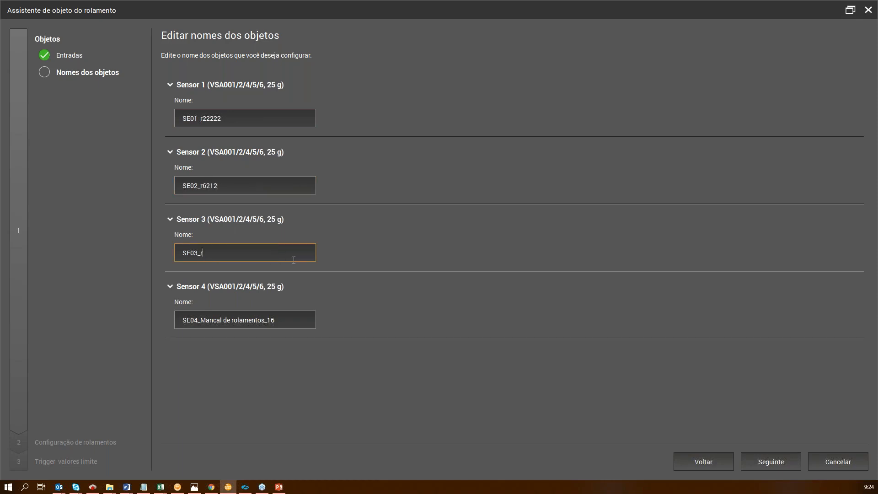
{"action": "type", "text": "6212"}
{"action": "left_click_drag", "start_coordinate": [306, 319], "coordinate": [201, 320]}
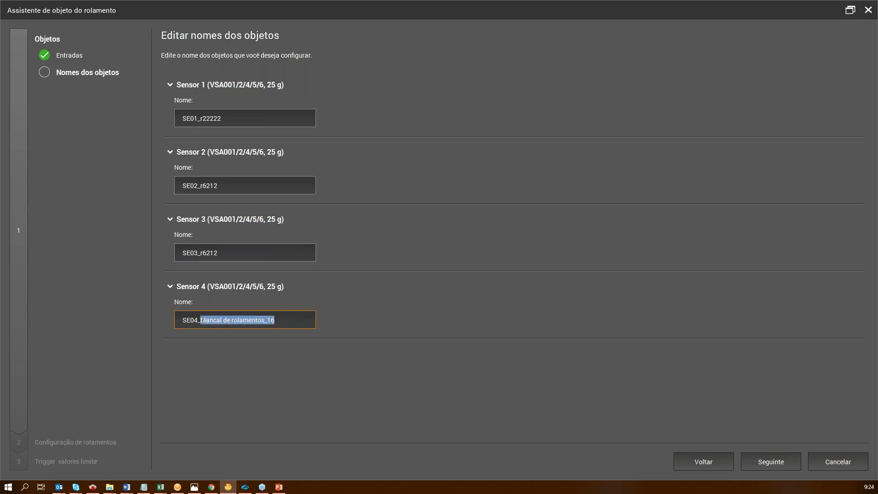
{"action": "type", "text": "r"}
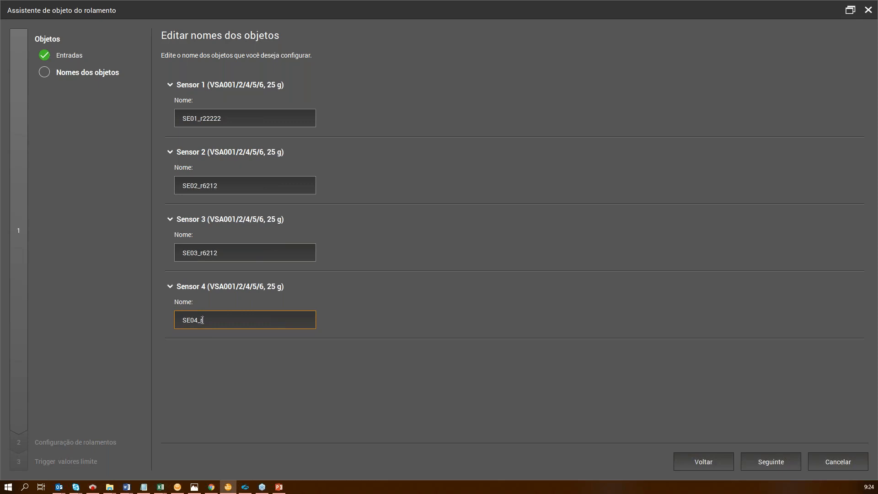
{"action": "type", "text": "NN3030"}
{"action": "left_click", "coordinate": [788, 463]}
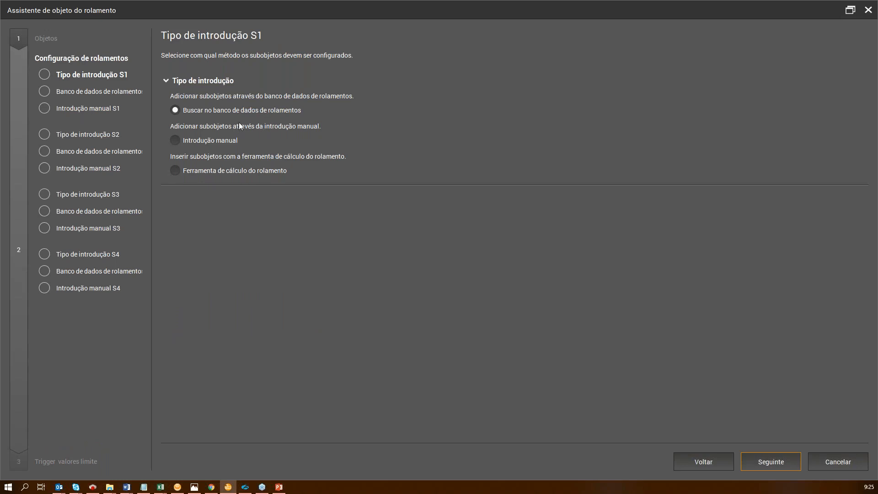
Examine the manual introduction method for bearing S1, looking at the ordinal number fields for inner ring, outer race and rolling elements.
{"action": "left_click", "coordinate": [224, 144]}
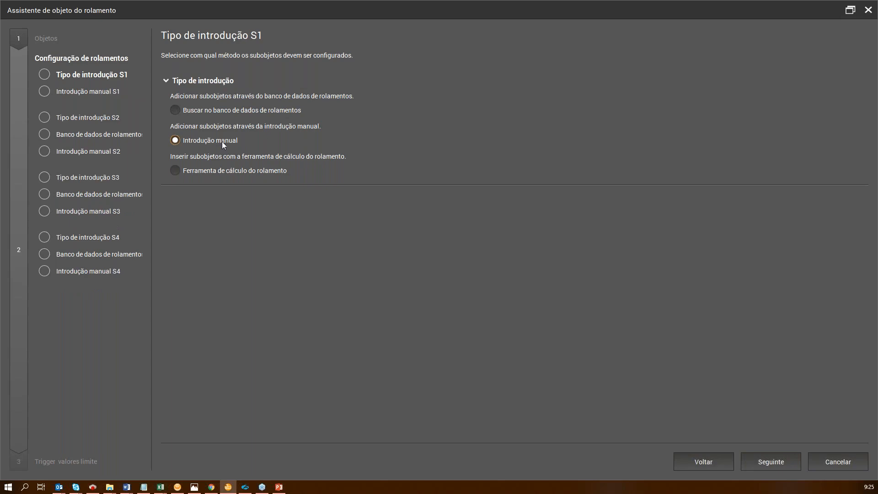
{"action": "left_click", "coordinate": [768, 462]}
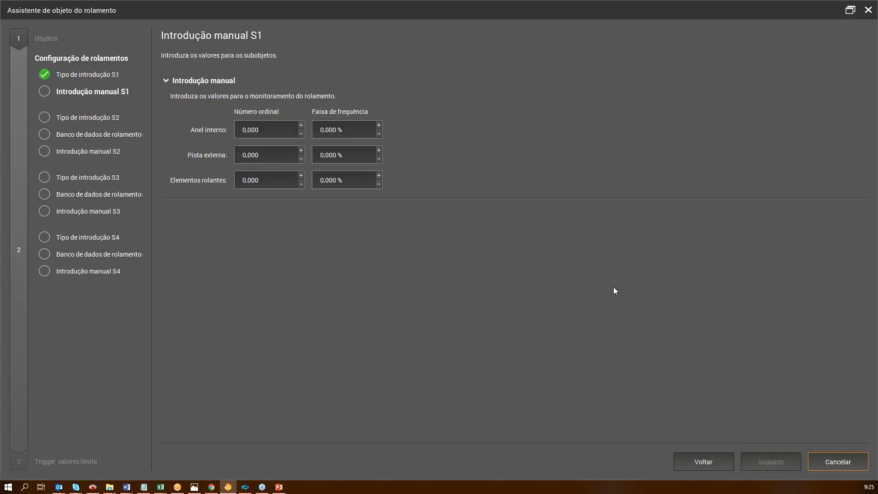
{"action": "left_click", "coordinate": [261, 131]}
{"action": "left_click", "coordinate": [249, 147]}
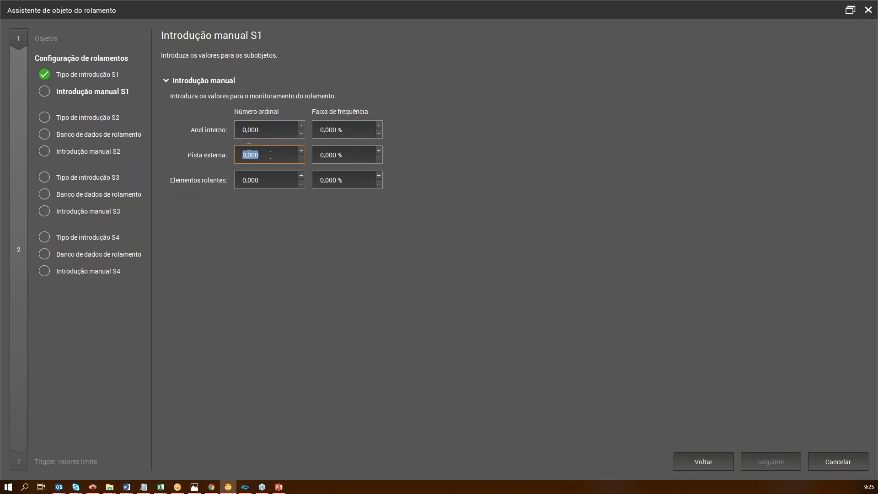
{"action": "left_click", "coordinate": [274, 183]}
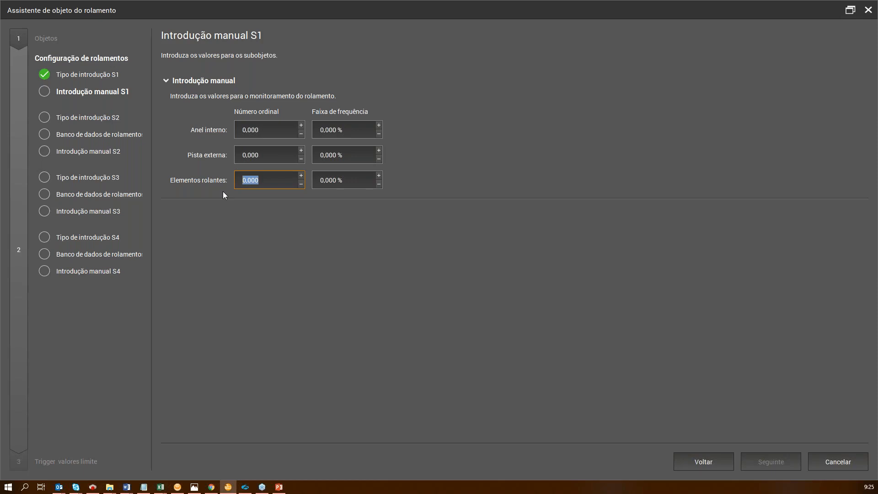
{"action": "left_click", "coordinate": [277, 130]}
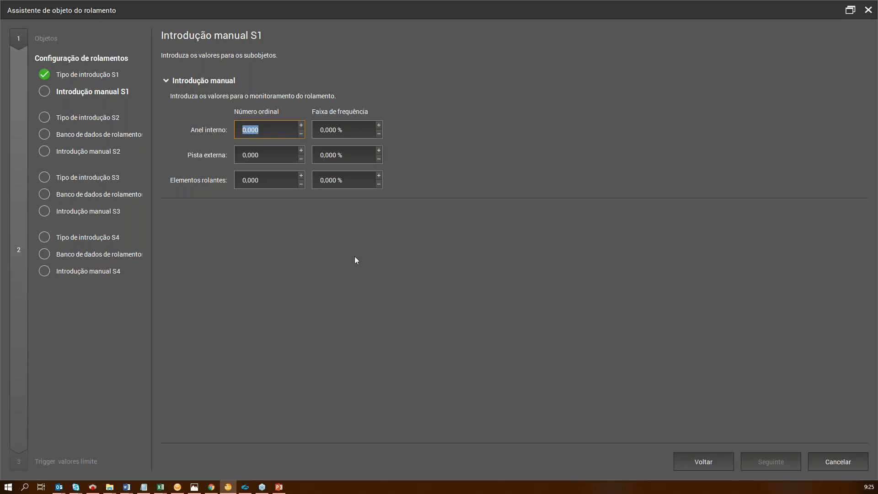
{"action": "left_click", "coordinate": [275, 153]}
{"action": "left_click", "coordinate": [259, 180]}
{"action": "double_click", "coordinate": [259, 180]}
{"action": "left_click", "coordinate": [702, 457]}
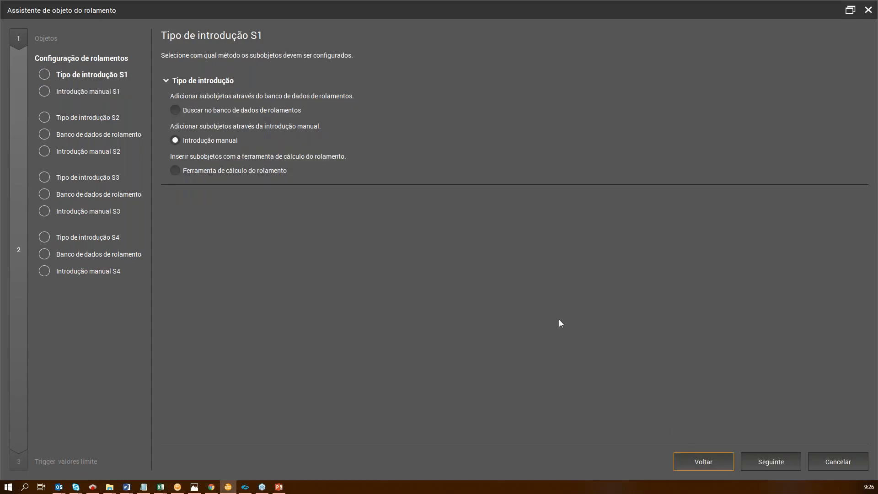
Examine the bearing calculation tool for S1, looking at its rolling element count, contact angle and diameter inputs, and return to the object names.
{"action": "left_click", "coordinate": [213, 173]}
{"action": "left_click", "coordinate": [750, 458]}
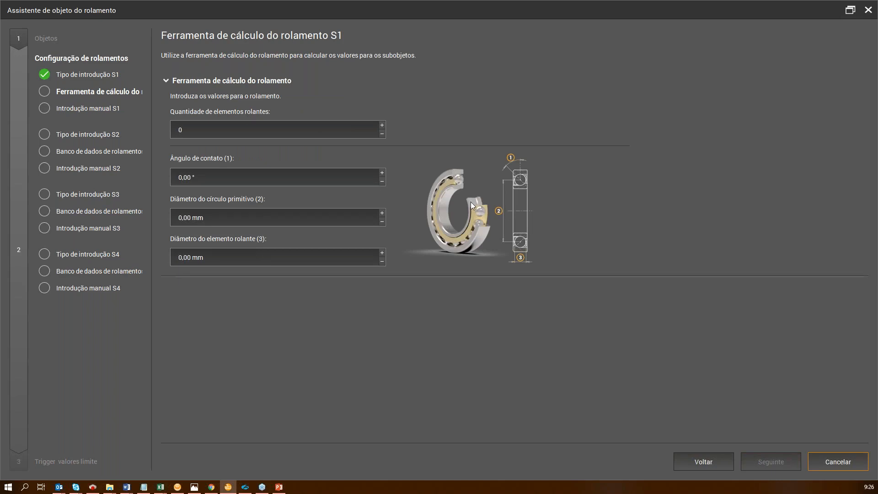
{"action": "left_click", "coordinate": [194, 129]}
{"action": "key", "text": "Tab"}
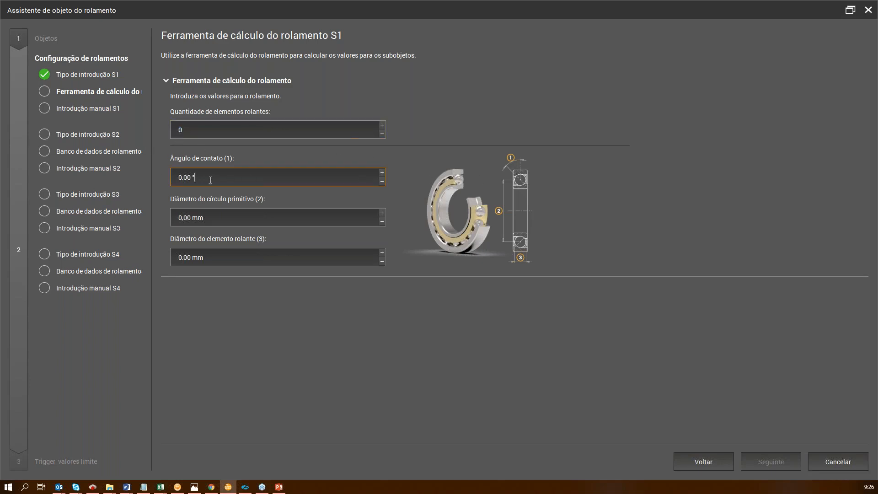
{"action": "left_click", "coordinate": [213, 212]}
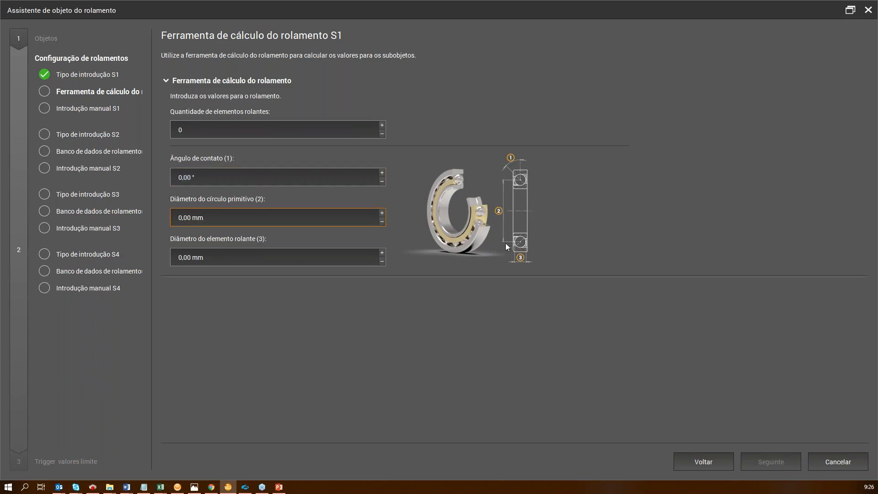
{"action": "triple_click", "coordinate": [213, 262]}
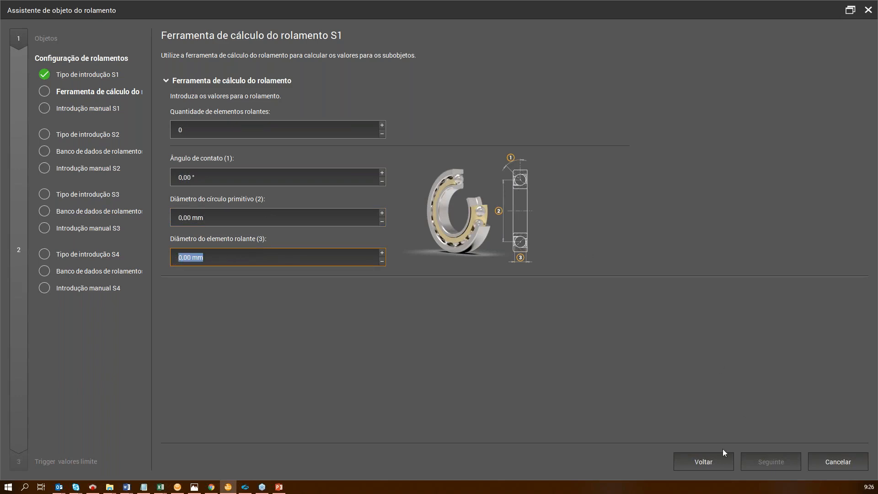
{"action": "left_click", "coordinate": [704, 466]}
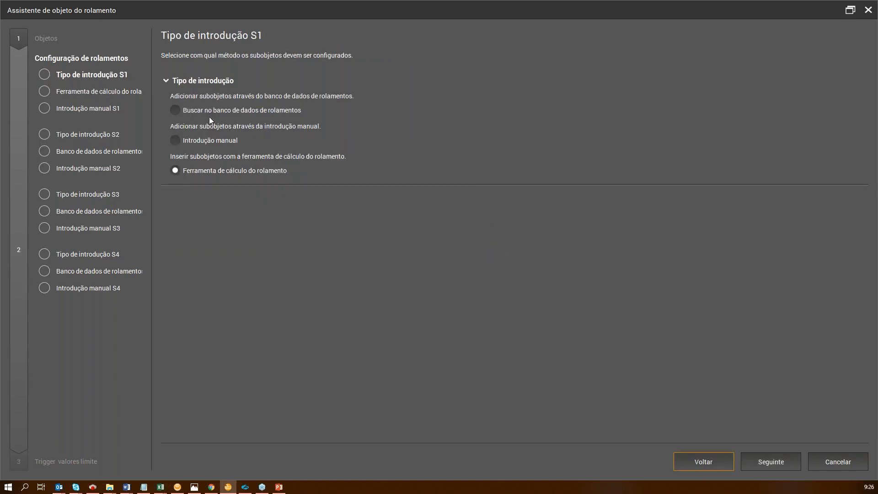
{"action": "left_click", "coordinate": [712, 462]}
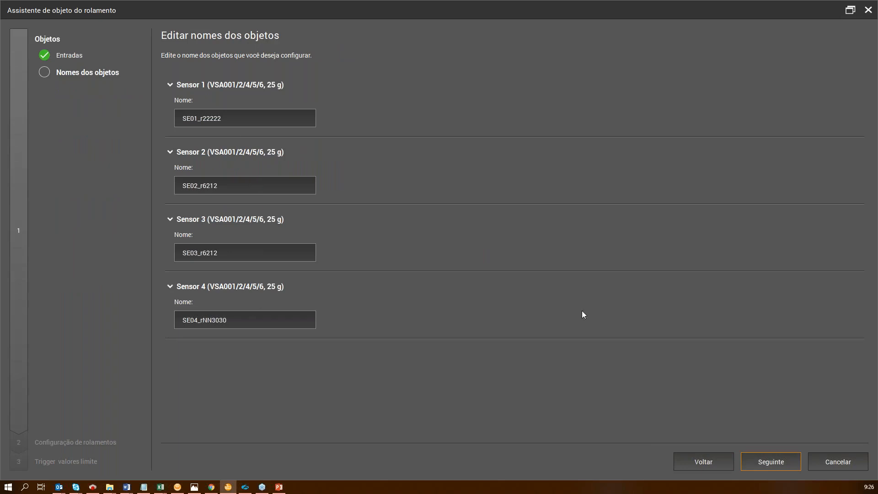
Choose the bearing database as the introduction type for S1 and search it for designation 22222.
{"action": "left_click", "coordinate": [768, 464]}
{"action": "left_click", "coordinate": [766, 461]}
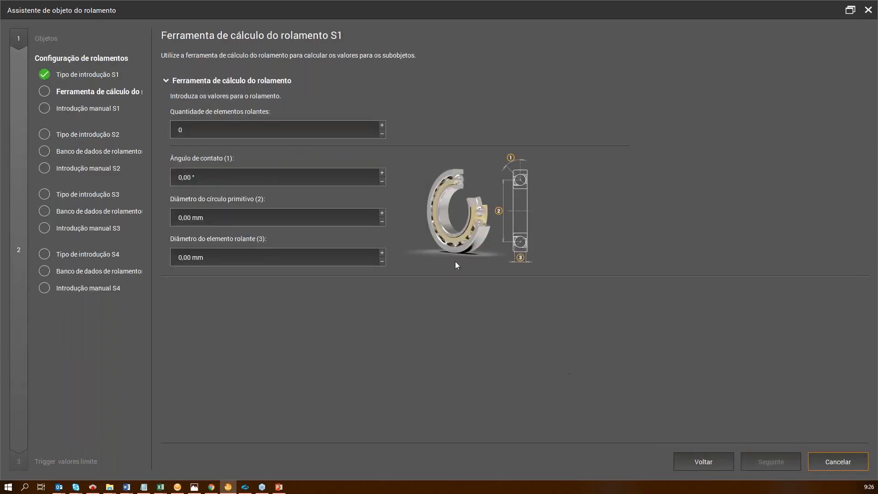
{"action": "left_click", "coordinate": [725, 460]}
{"action": "left_click", "coordinate": [267, 116]}
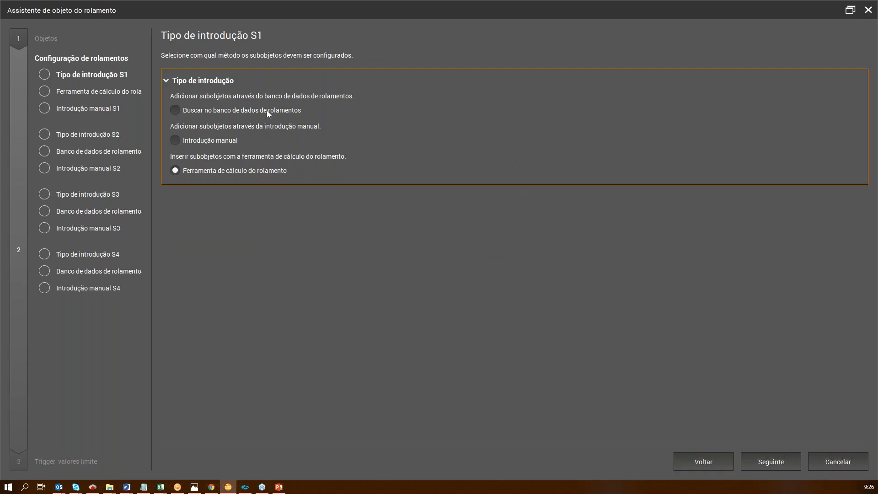
{"action": "left_click", "coordinate": [267, 111]}
{"action": "left_click", "coordinate": [773, 460]}
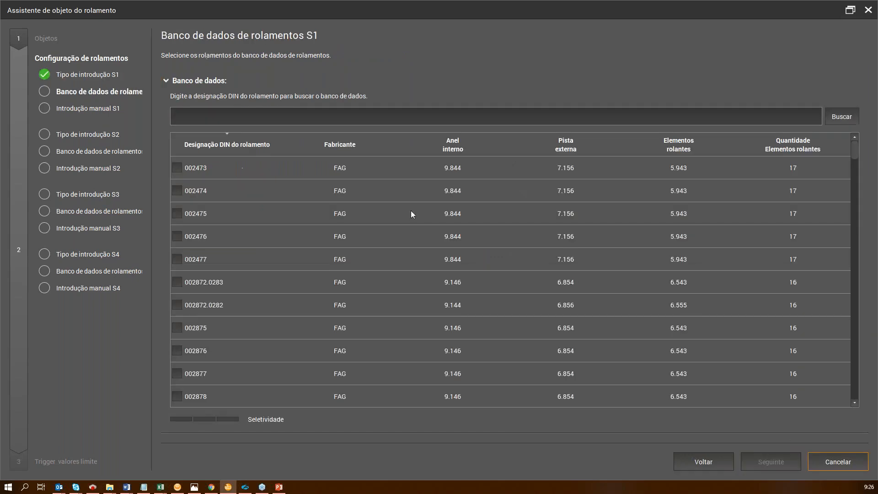
{"action": "left_click", "coordinate": [204, 111]}
{"action": "type", "text": "22222"}
{"action": "key", "text": "Return"}
{"action": "scroll", "coordinate": [370, 256], "scroll_direction": "down", "scroll_amount": 1}
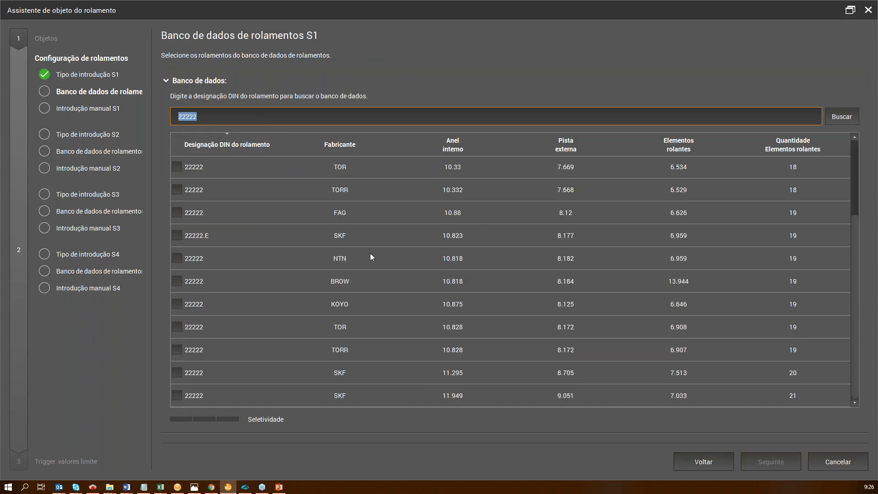
{"action": "scroll", "coordinate": [371, 255], "scroll_direction": "up", "scroll_amount": 1}
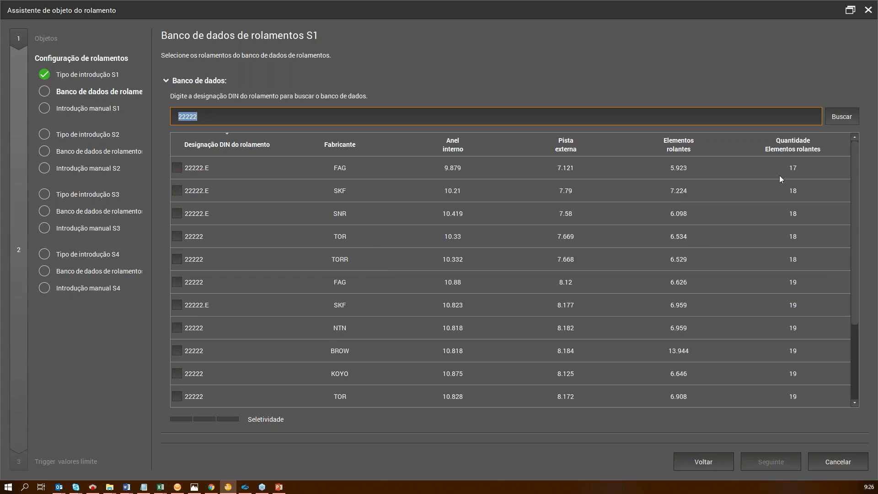
Try combining several 22222 bearings from different manufacturers for S1 to compare selectivity, and clear the selection.
{"action": "left_click", "coordinate": [177, 168]}
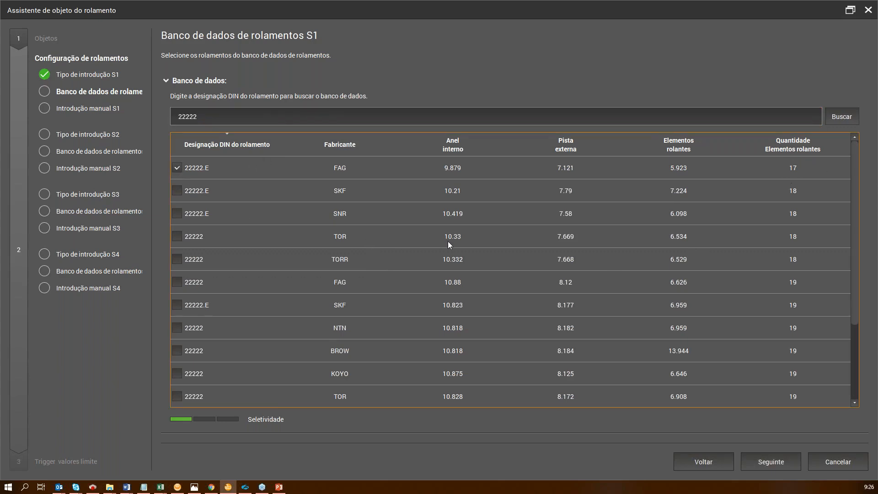
{"action": "left_click", "coordinate": [178, 191]}
{"action": "left_click", "coordinate": [177, 168]}
{"action": "left_click", "coordinate": [177, 215]}
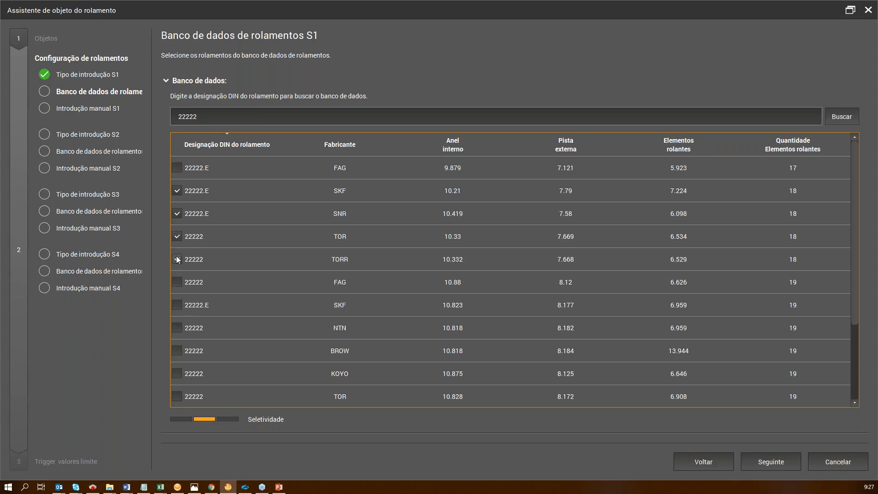
{"action": "left_click", "coordinate": [176, 214]}
{"action": "left_click", "coordinate": [176, 190]}
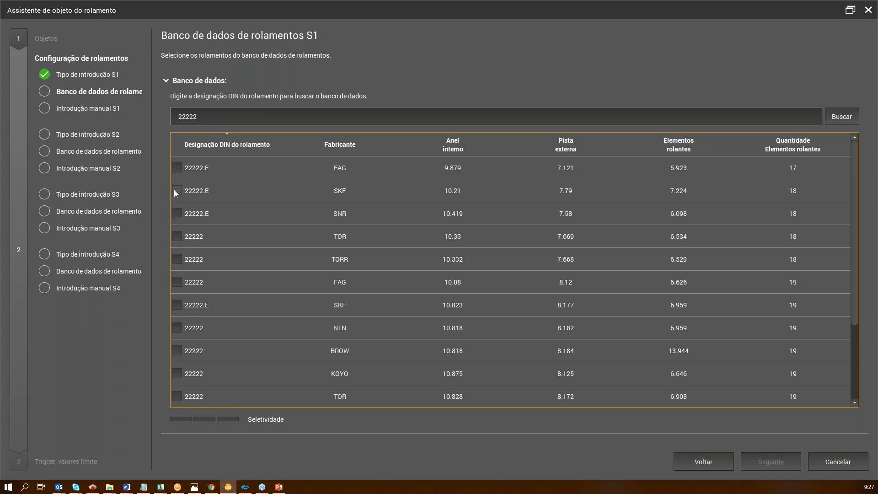
Select the FAG 22222.E bearing with 17 rolling elements for S1 and accept its ordinal numbers.
{"action": "double_click", "coordinate": [197, 117]}
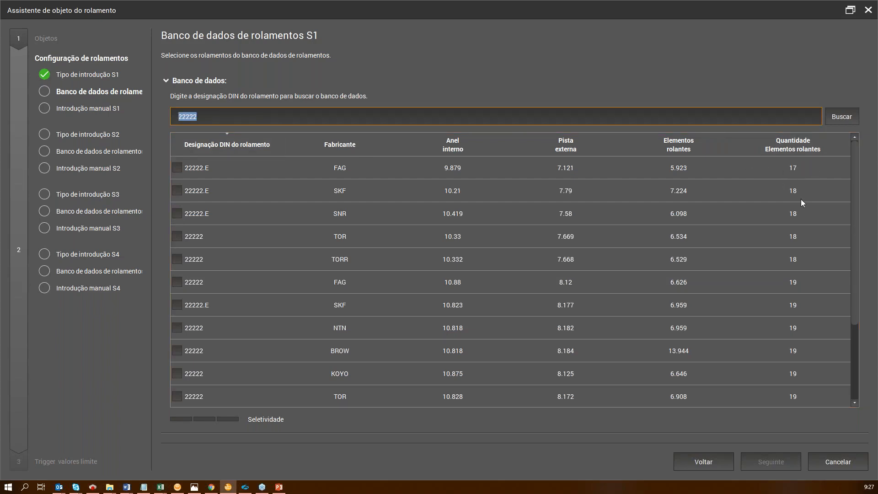
{"action": "left_click", "coordinate": [177, 168]}
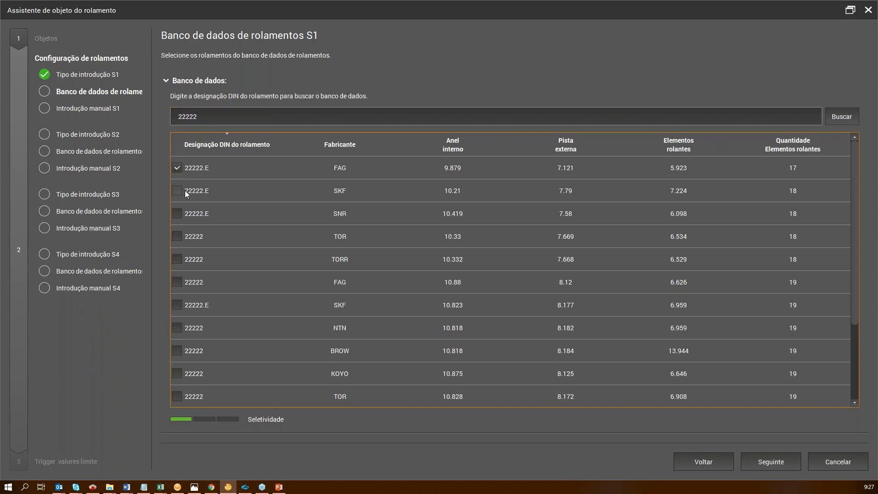
{"action": "left_click", "coordinate": [178, 191]}
{"action": "left_click", "coordinate": [179, 193]}
{"action": "left_click", "coordinate": [769, 463]}
{"action": "left_click", "coordinate": [771, 463]}
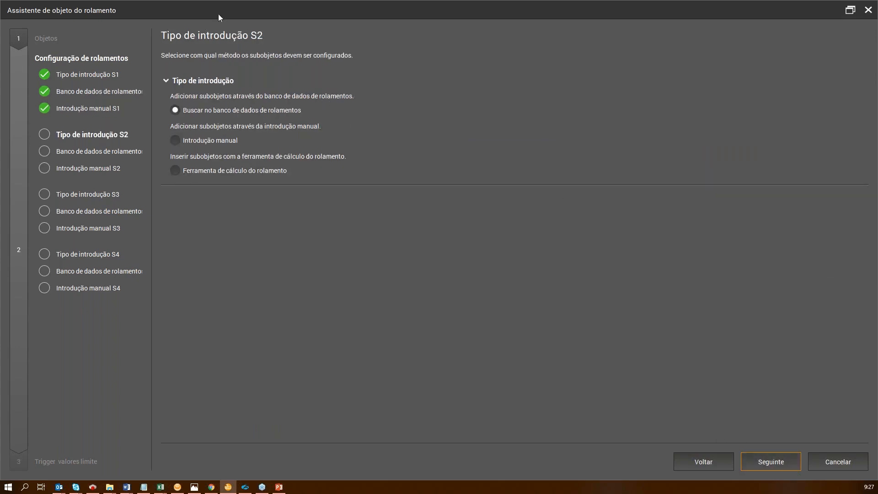
Search the S2 bearing database for 6212, select FAG 6212.E and the nine-element SKF 6212, and accept their values.
{"action": "left_click", "coordinate": [769, 463]}
{"action": "type", "text": "6212"}
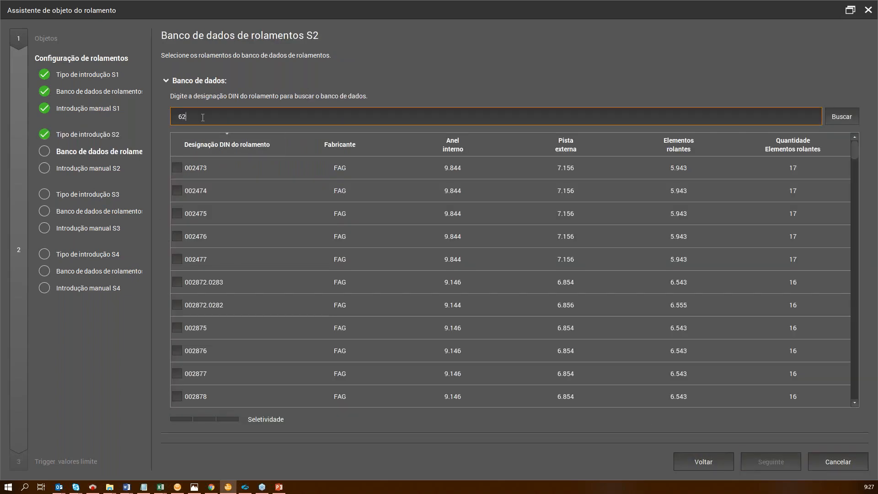
{"action": "key", "text": "Return"}
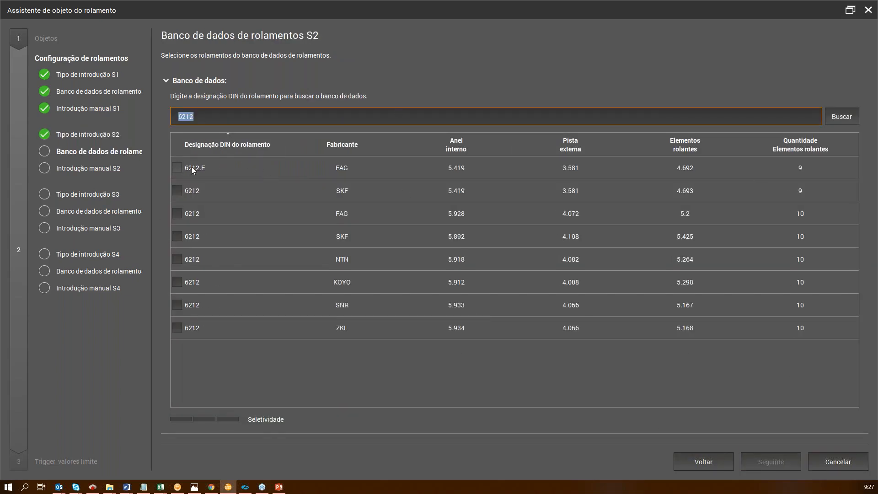
{"action": "left_click", "coordinate": [177, 167]}
{"action": "left_click", "coordinate": [177, 191]}
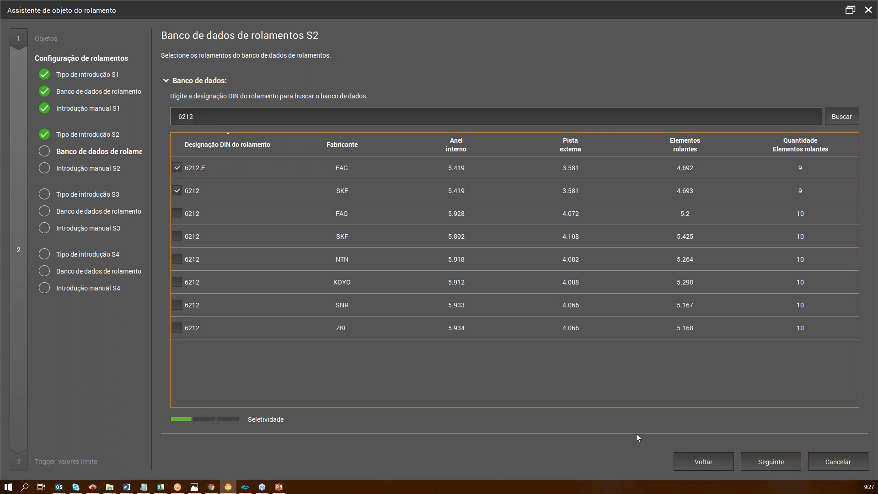
{"action": "left_click", "coordinate": [753, 464]}
{"action": "left_click", "coordinate": [762, 463]}
Search the S3 bearing database for 6212, select FAG 6212.E and the nine-element SKF 6212, and accept their values.
{"action": "left_click", "coordinate": [770, 461]}
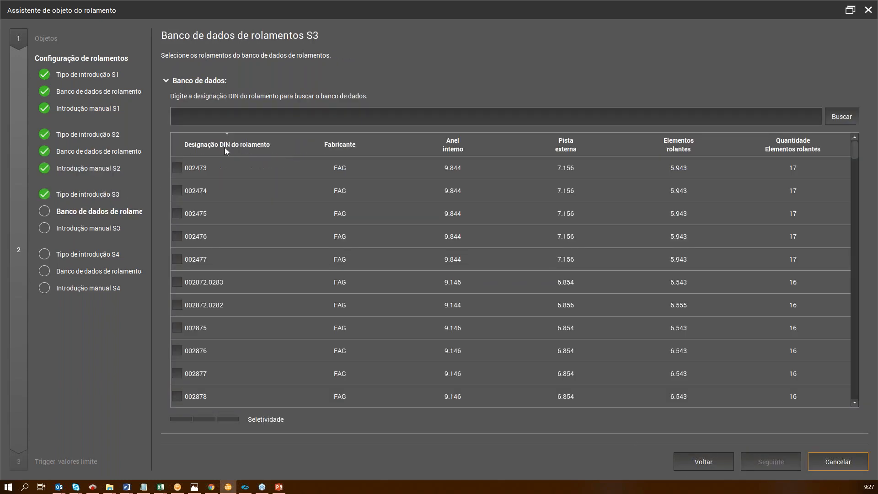
{"action": "left_click", "coordinate": [204, 118]}
{"action": "type", "text": "6212"}
{"action": "key", "text": "Return"}
{"action": "left_click", "coordinate": [177, 168]}
{"action": "left_click", "coordinate": [177, 187]}
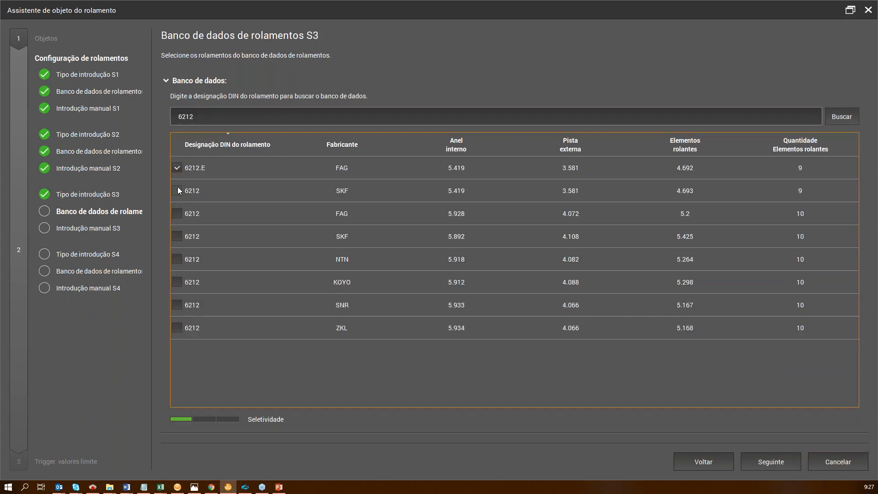
{"action": "left_click", "coordinate": [771, 463]}
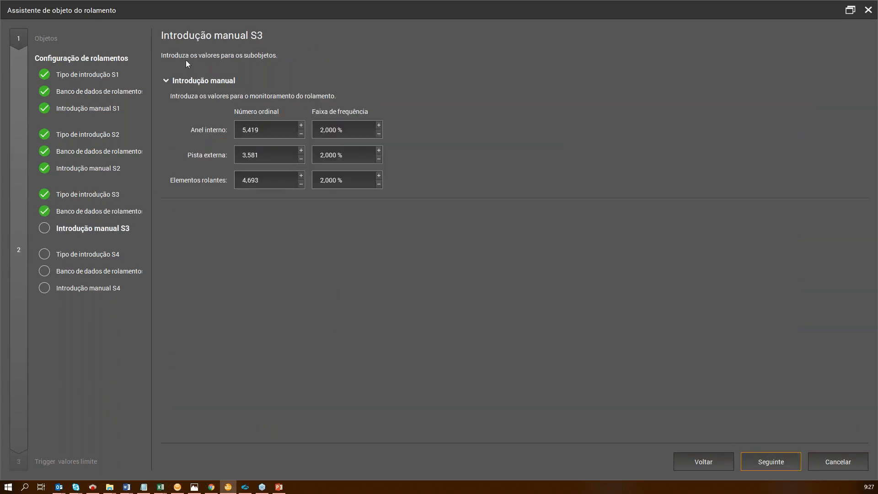
{"action": "left_click", "coordinate": [760, 464]}
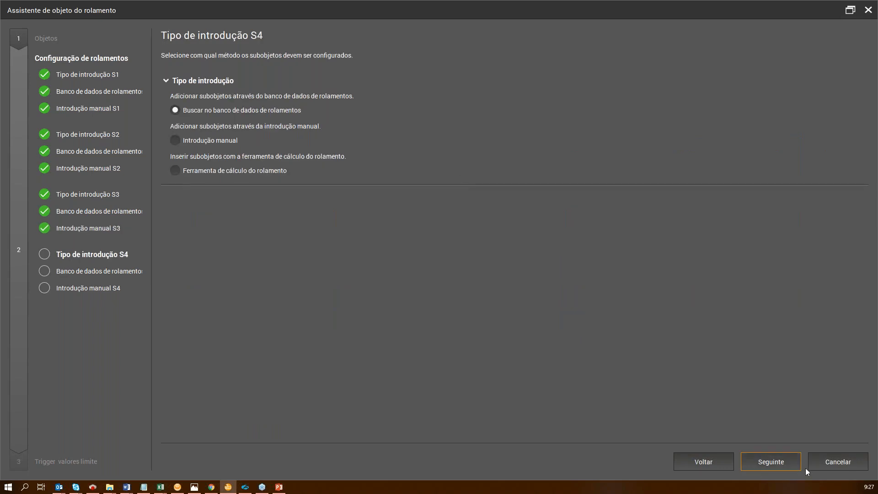
Search the S4 bearing database for nn3030, select the SKF NN3030 bearing and accept its ordinal numbers.
{"action": "left_click", "coordinate": [771, 462]}
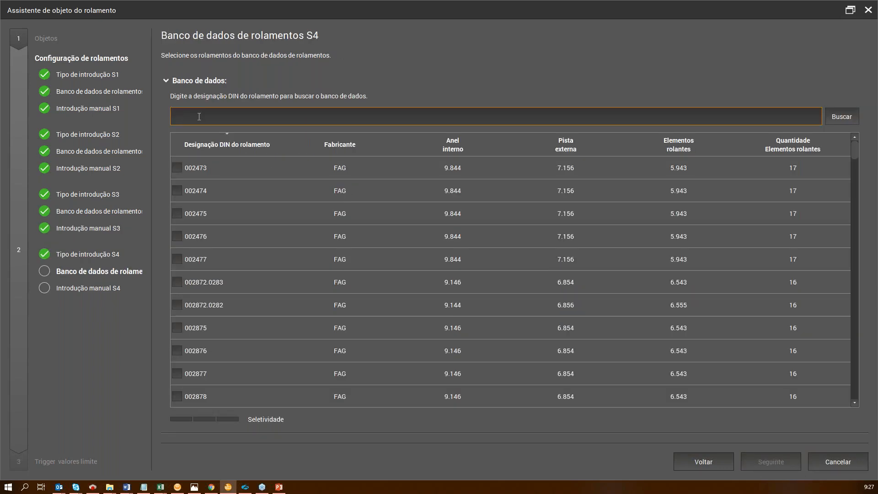
{"action": "type", "text": "nn3030"}
{"action": "key", "text": "Return"}
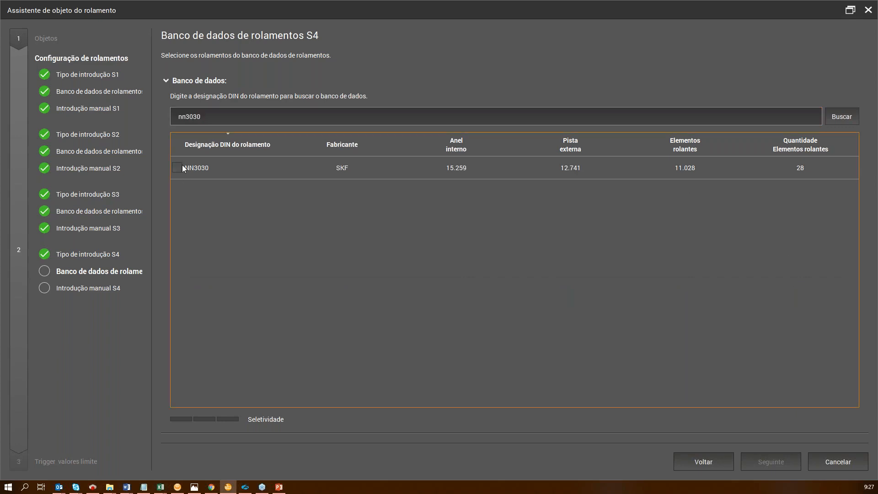
{"action": "left_click", "coordinate": [177, 168]}
{"action": "left_click", "coordinate": [790, 466]}
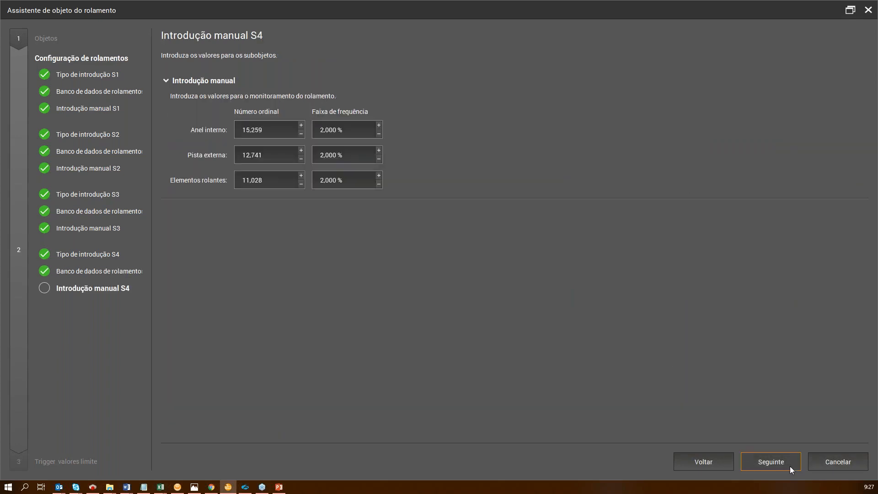
{"action": "left_click", "coordinate": [790, 466]}
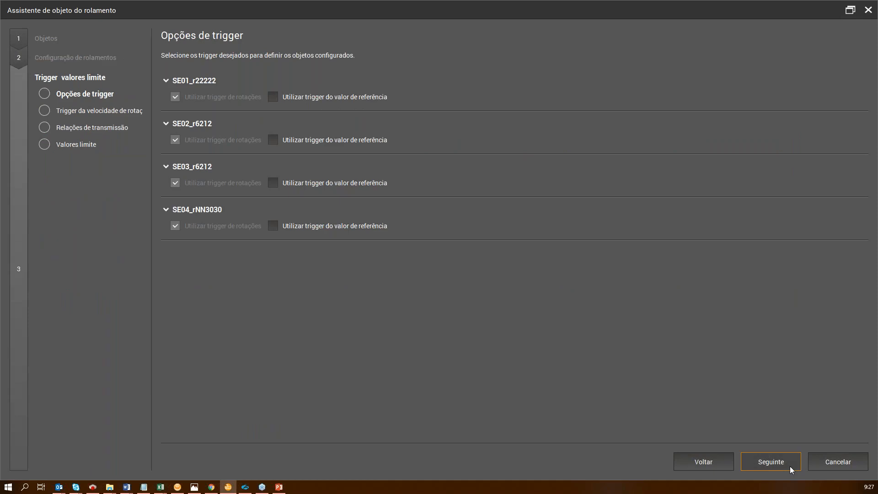
Accept the RPM_Motor trigger, 1:1 transmission ratios and limits of 450 mg damage and 250 mg warning for all bearings, and finish the wizard.
{"action": "left_click", "coordinate": [789, 466]}
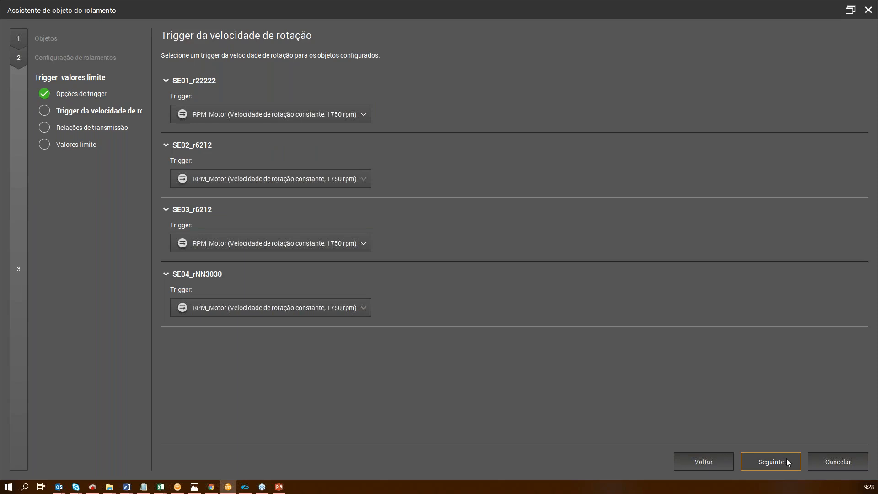
{"action": "left_click", "coordinate": [787, 458]}
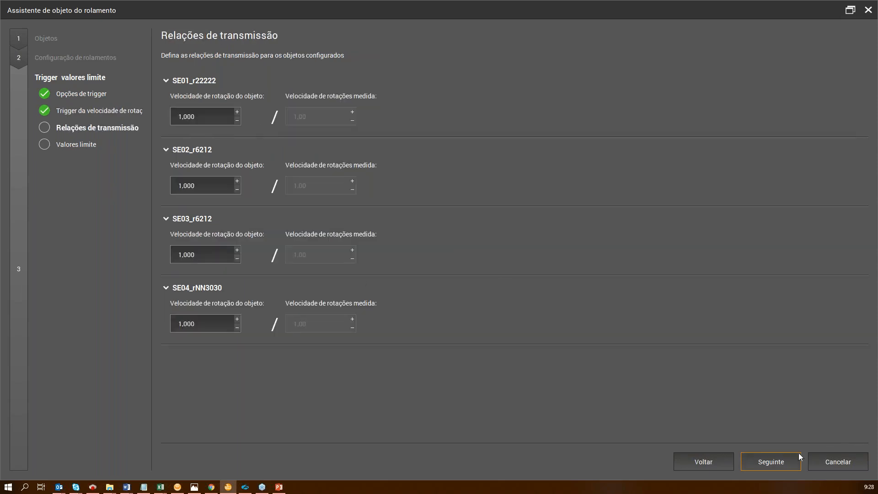
{"action": "left_click", "coordinate": [772, 465]}
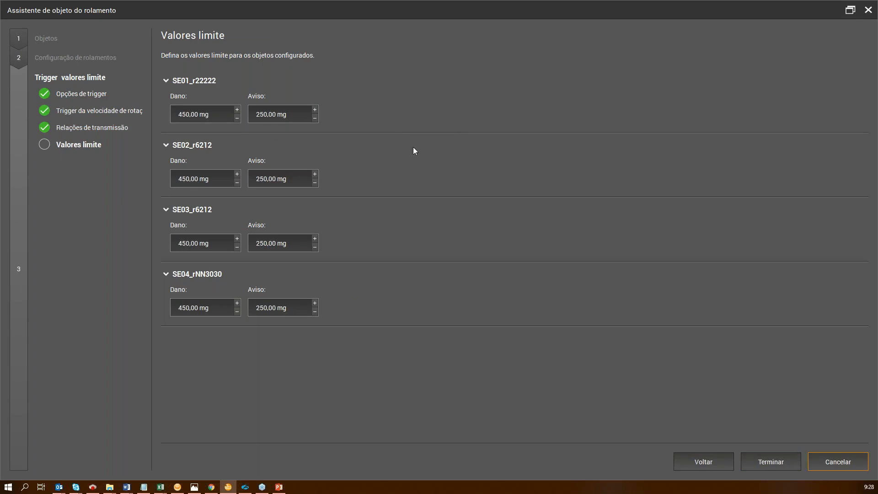
{"action": "left_click", "coordinate": [215, 118]}
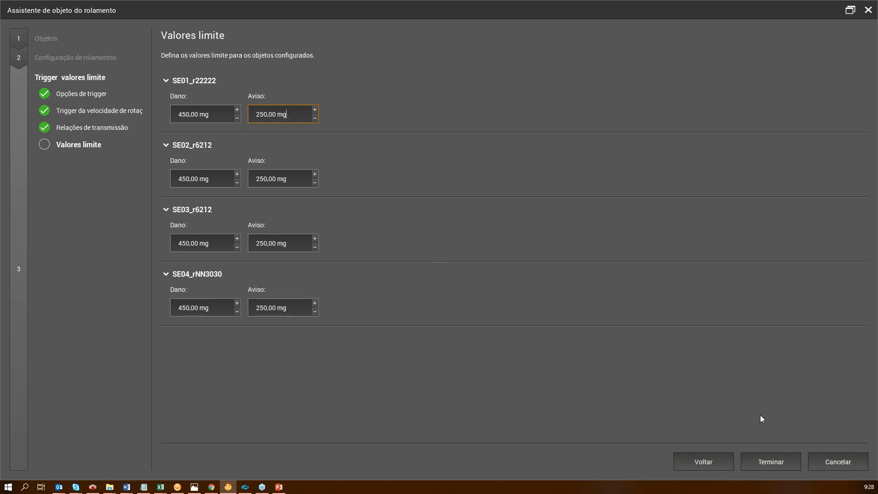
{"action": "left_click", "coordinate": [781, 465]}
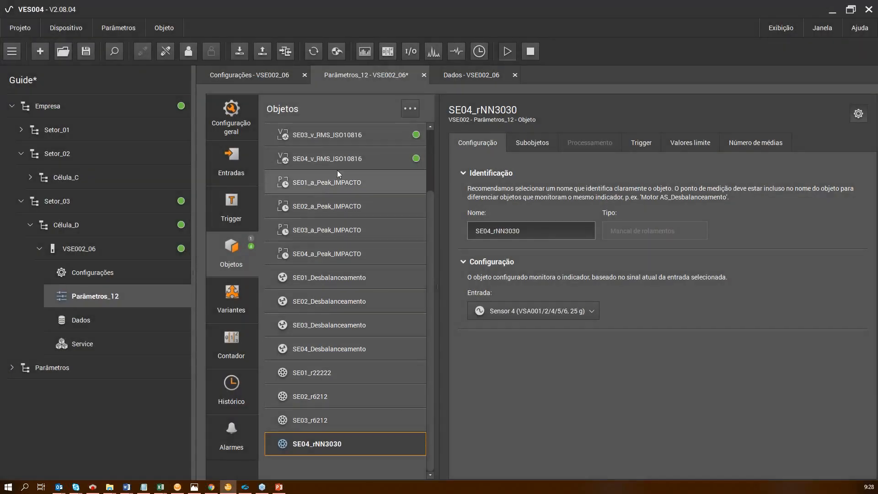
Write the Parâmetros_12 parameter set to the device VSE002_06 despite the missing alarm configuration.
{"action": "left_click", "coordinate": [240, 51]}
{"action": "left_click", "coordinate": [467, 277]}
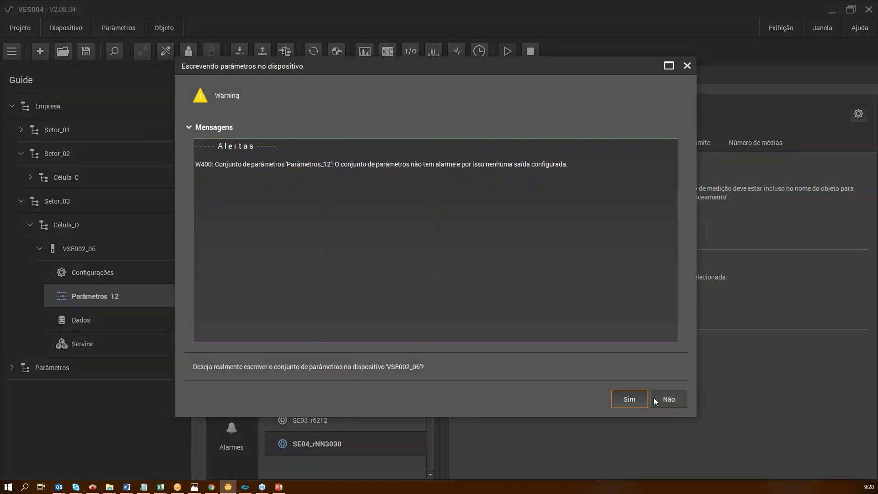
{"action": "left_click", "coordinate": [642, 402]}
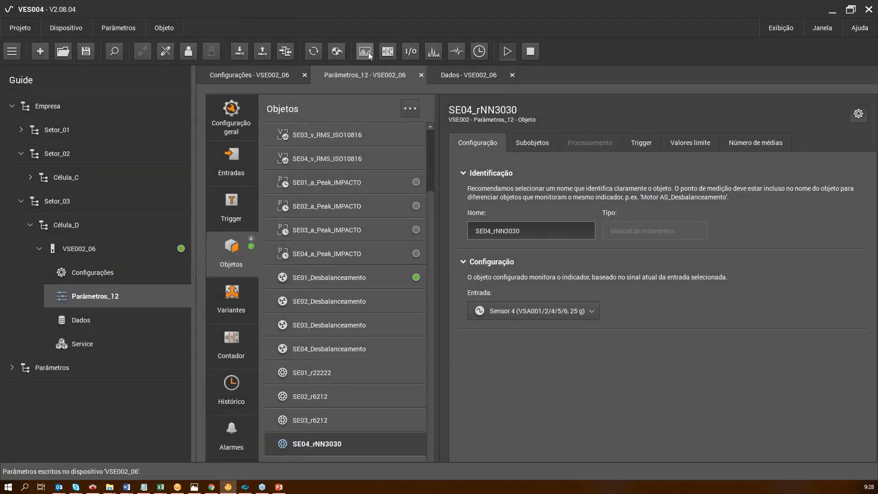
Open the object monitoring and add Sensor 1's a-Peak, unbalance and SE01_r22222 objects to the chart, activating monitoring for the fast-measured one.
{"action": "left_click", "coordinate": [365, 51]}
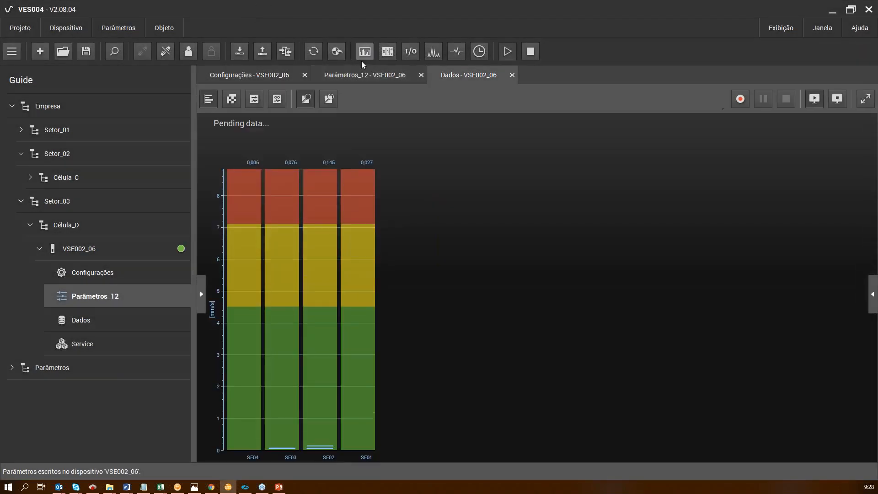
{"action": "left_click", "coordinate": [200, 295]}
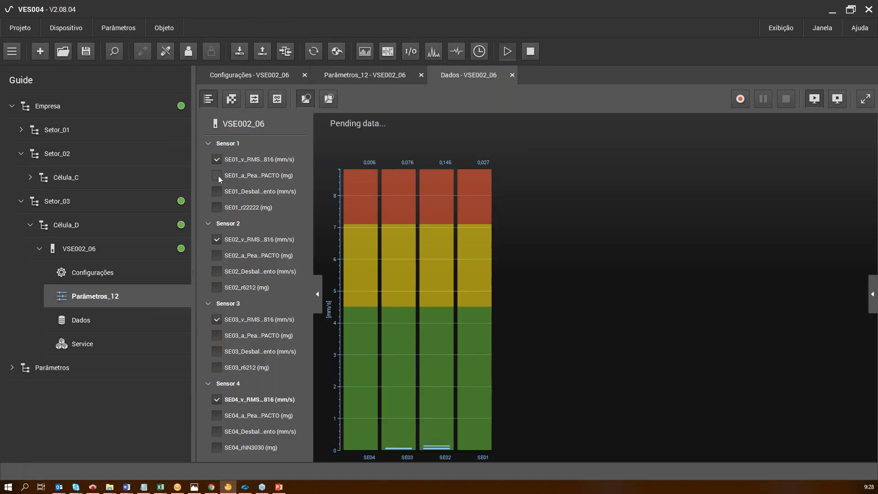
{"action": "left_click", "coordinate": [217, 175]}
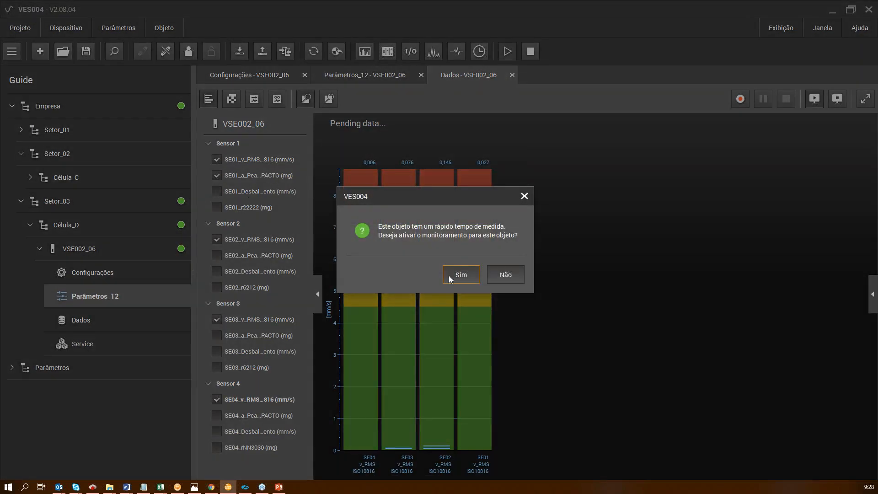
{"action": "left_click", "coordinate": [457, 275]}
{"action": "left_click", "coordinate": [217, 192]}
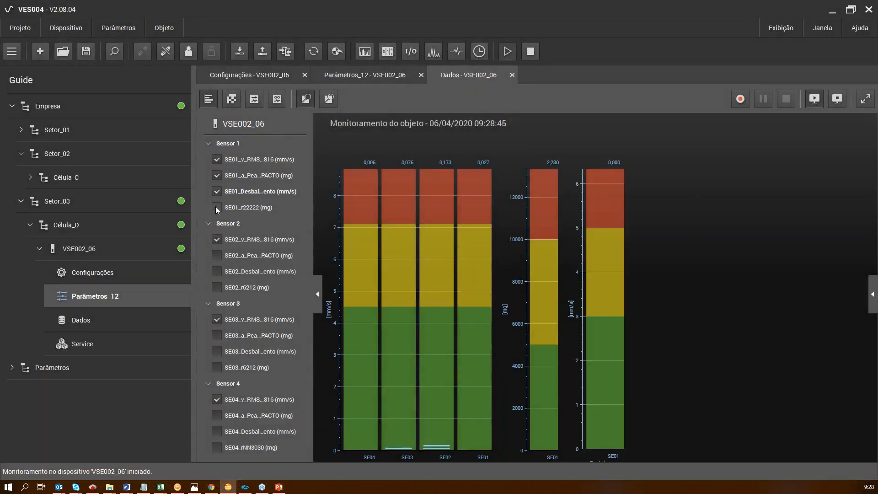
{"action": "left_click", "coordinate": [217, 207]}
Add Sensor 2's a-Peak, unbalance and SE02_r6212 objects to the monitoring and switch to the table display.
{"action": "left_click", "coordinate": [217, 256]}
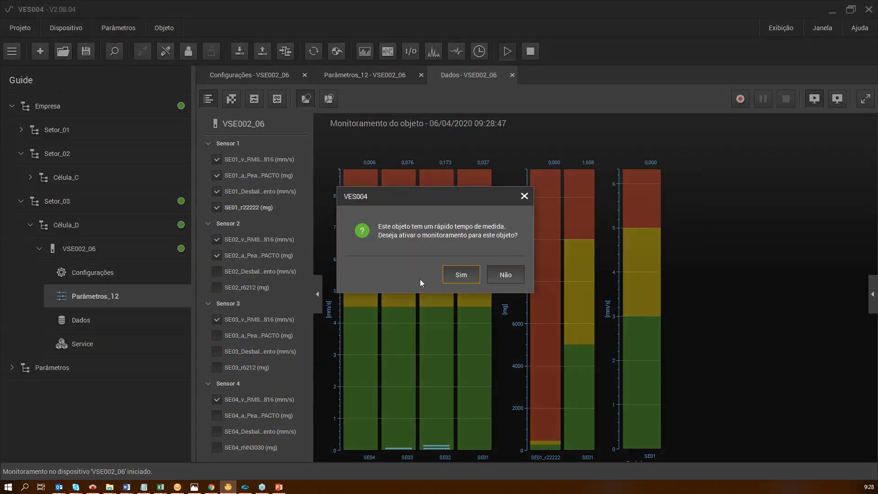
{"action": "left_click", "coordinate": [458, 275]}
{"action": "left_click", "coordinate": [217, 271]}
{"action": "left_click", "coordinate": [217, 287]}
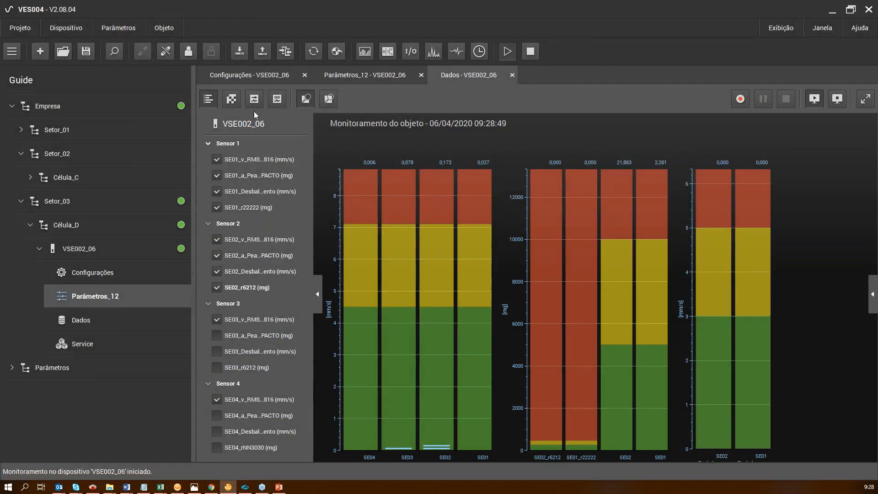
{"action": "left_click", "coordinate": [237, 100]}
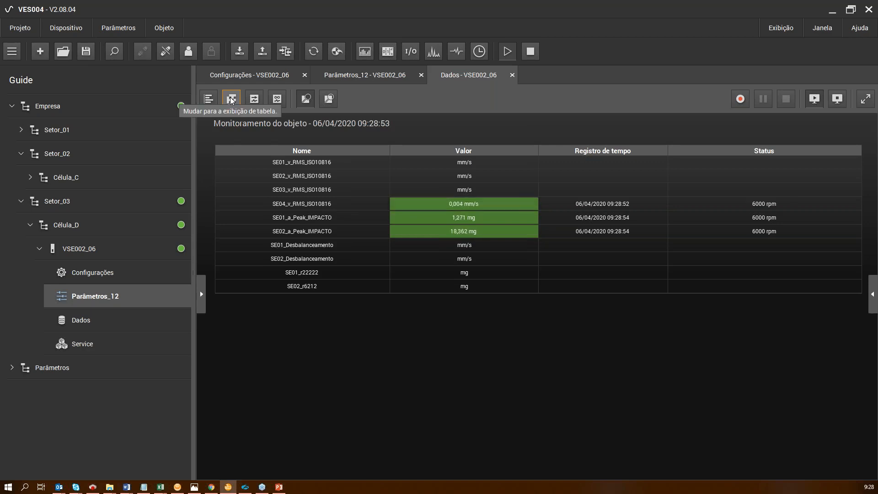
Return to the Parâmetros_12 object list, display the options for creating new objects, and minimize the program window.
{"action": "left_click", "coordinate": [125, 302]}
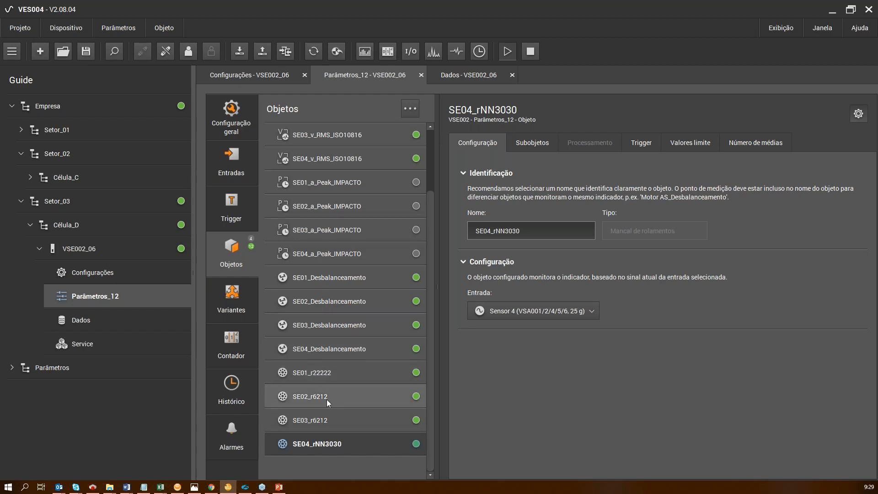
{"action": "right_click", "coordinate": [376, 473]}
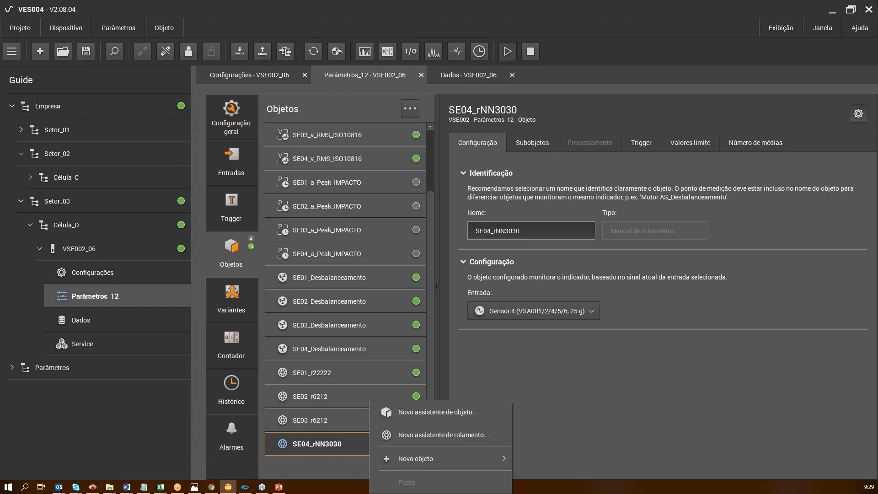
{"action": "left_click", "coordinate": [833, 16]}
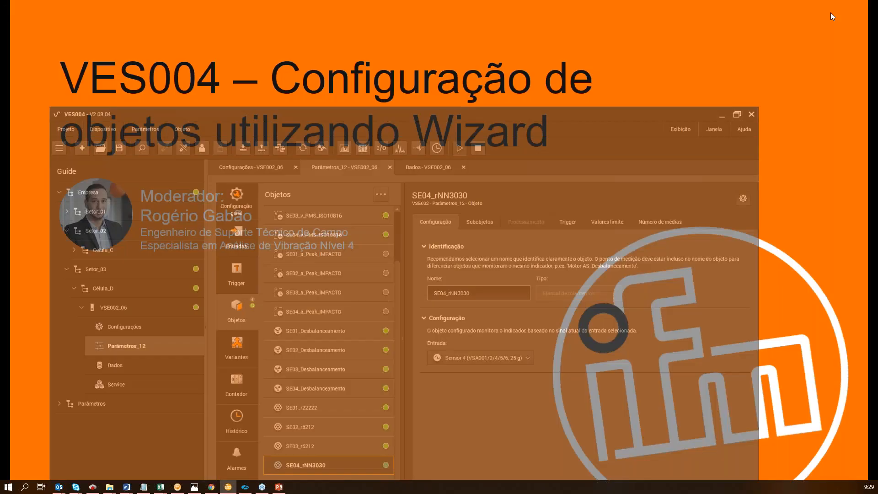